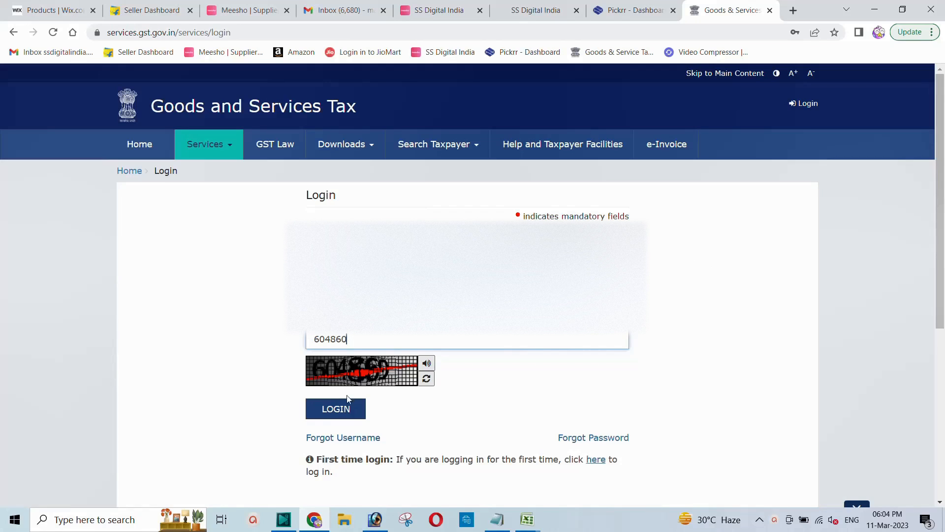
Log in with the saved username and password plus the captcha to reach the taxpayer dashboard
click(333, 410)
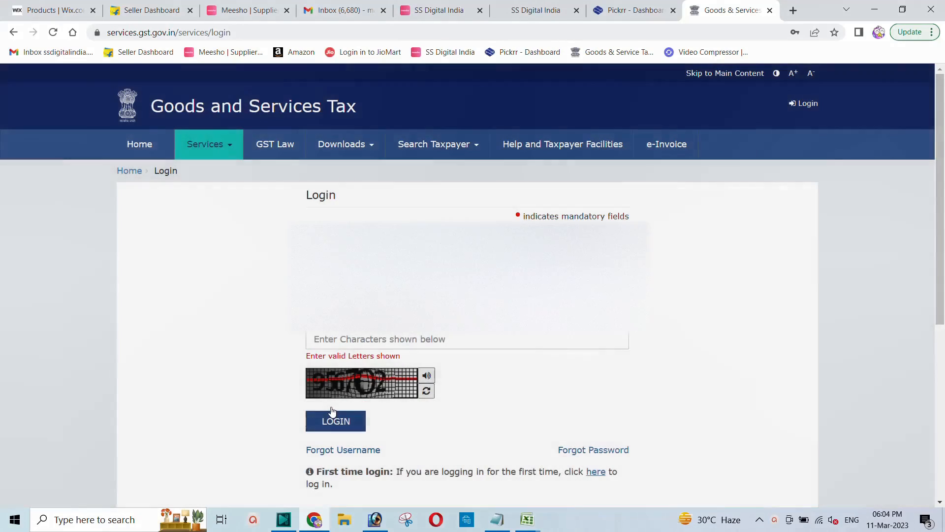
click(362, 297)
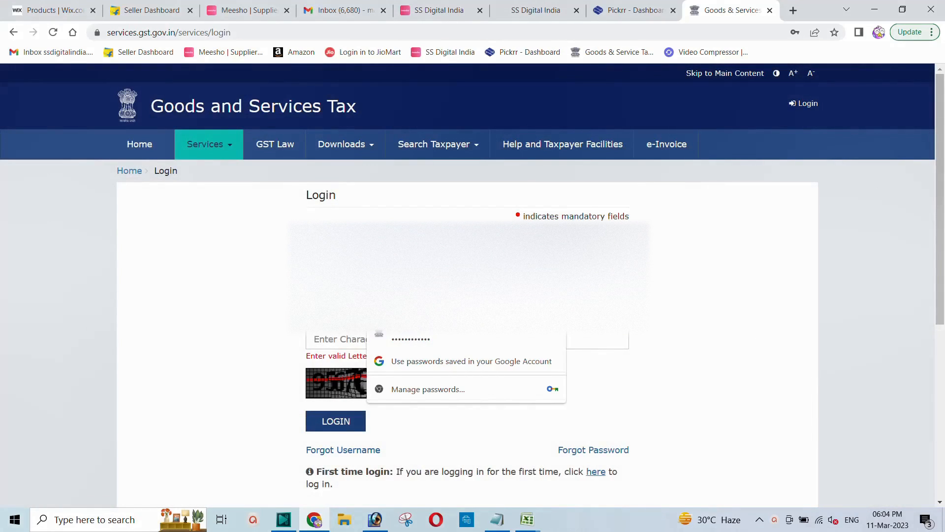
click(398, 335)
click(358, 336)
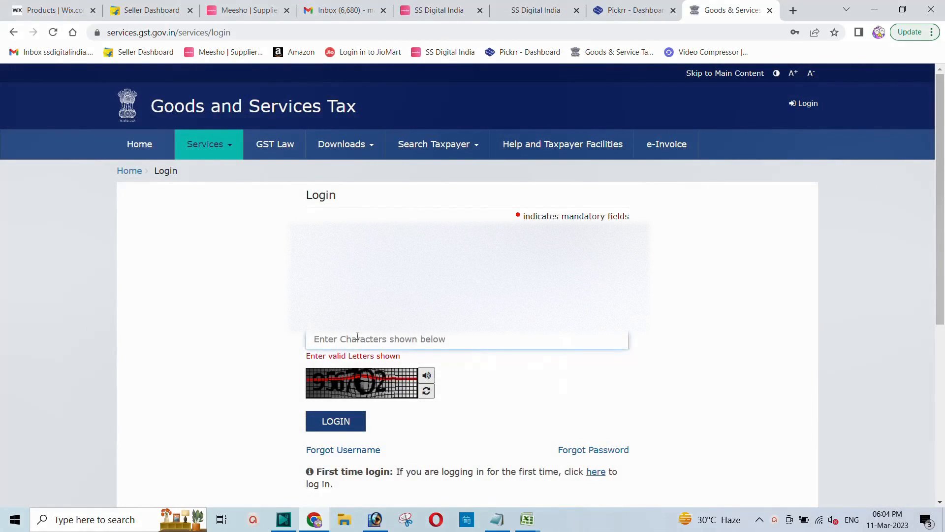
text(6)
key(BackSpace)
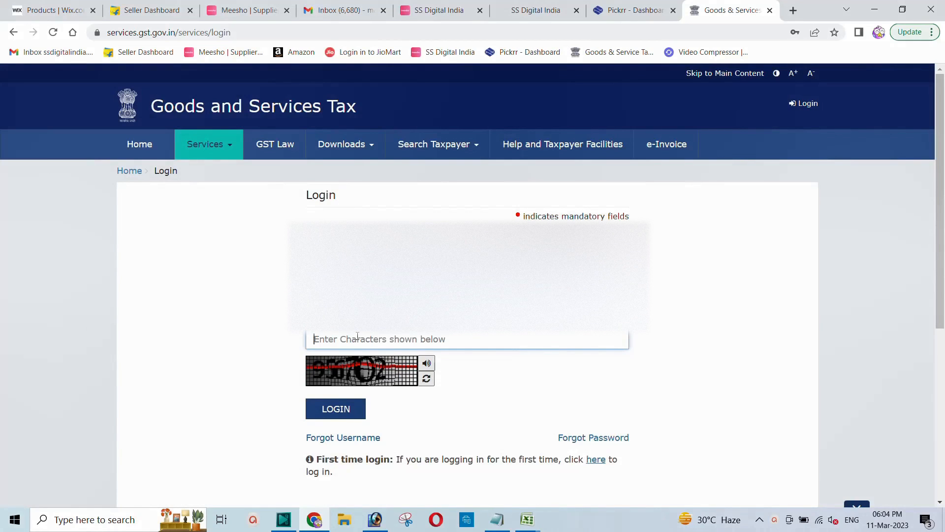
text(956702)
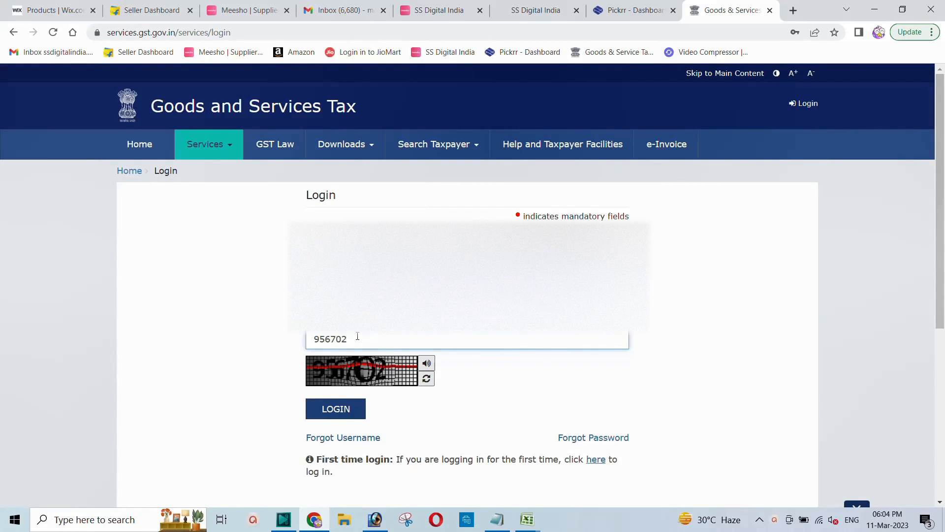
key(Return)
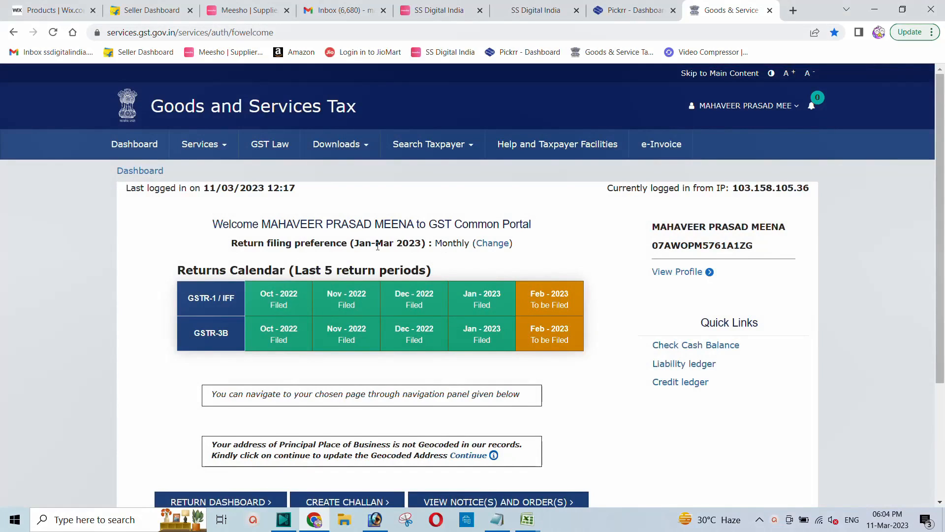
On the Return Dashboard, search the returns for February, Quarter 4 of 2022-23
scroll(367, 261, down, 3)
click(189, 338)
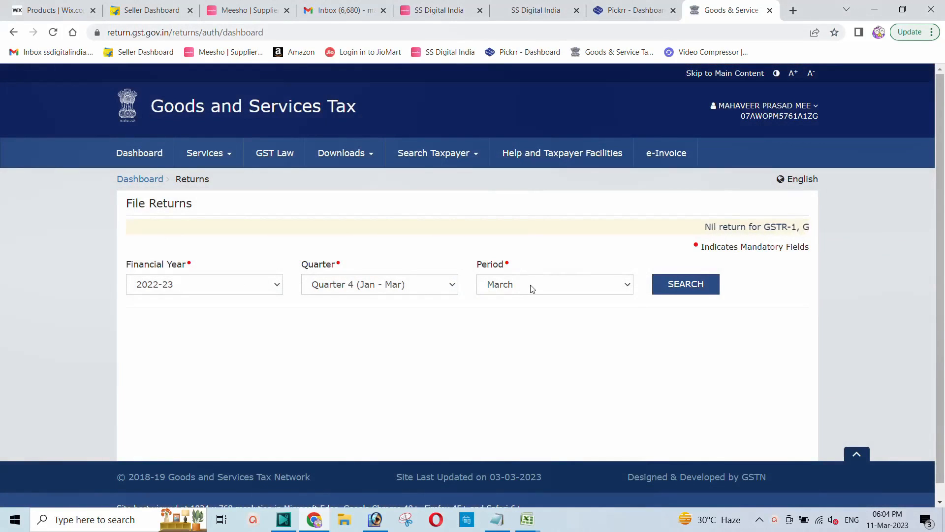
click(530, 284)
click(531, 312)
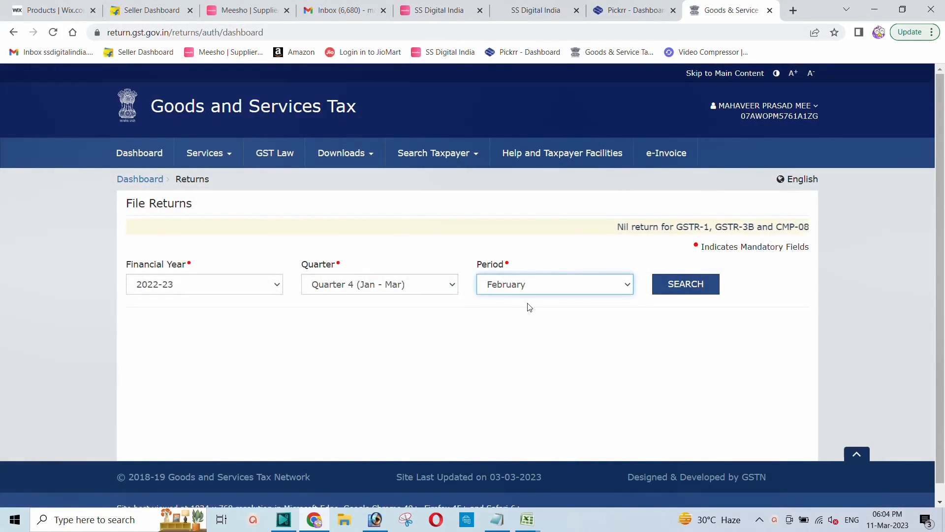
click(684, 286)
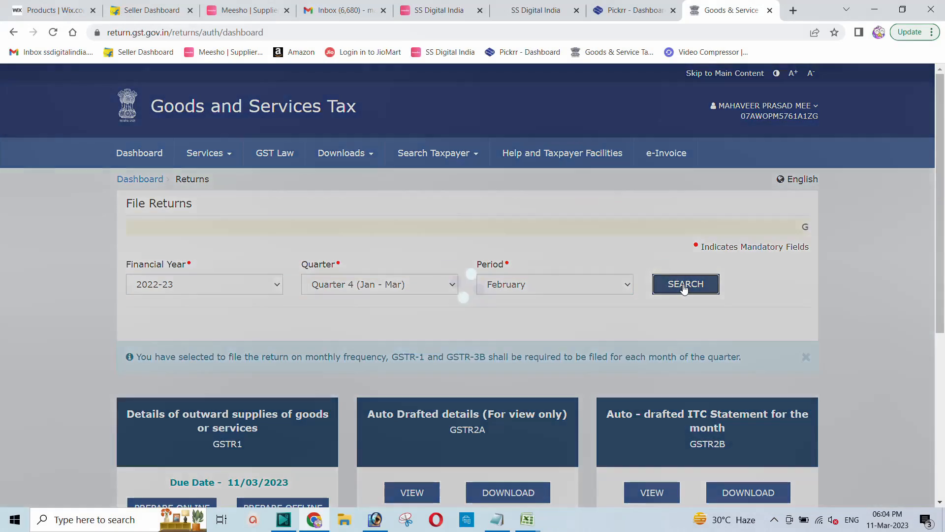
scroll(332, 317, down, 3)
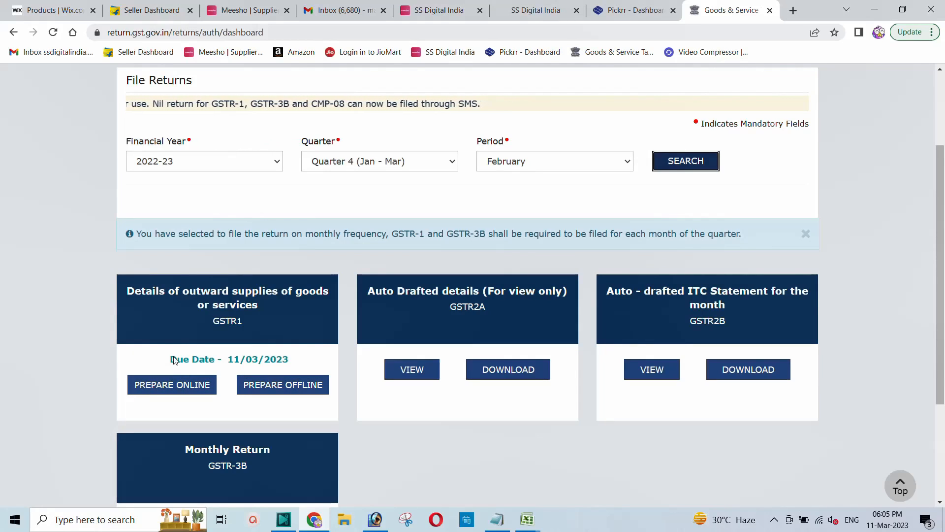
Prepare the February GSTR-1 online and open the 4A, 4B, 6B, 6C B2B, SEZ, DE Invoices tile
click(162, 387)
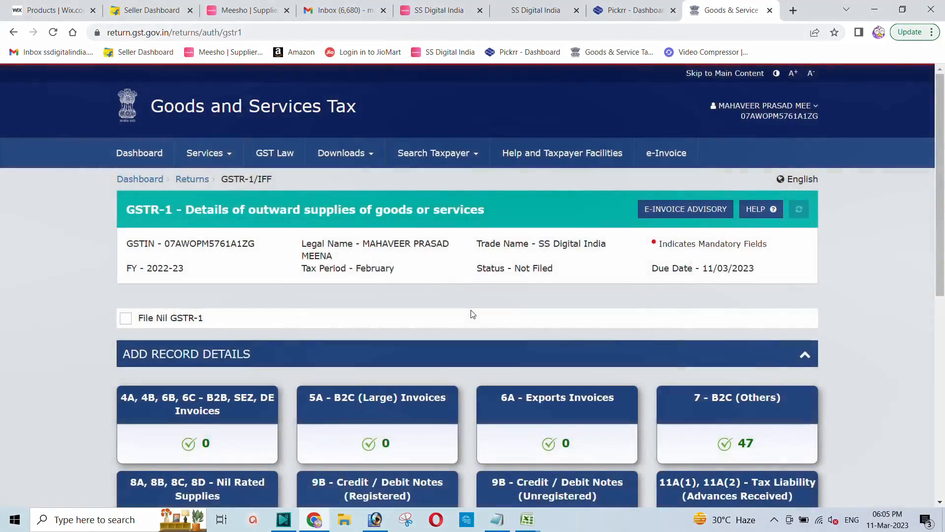
scroll(809, 368, down, 1)
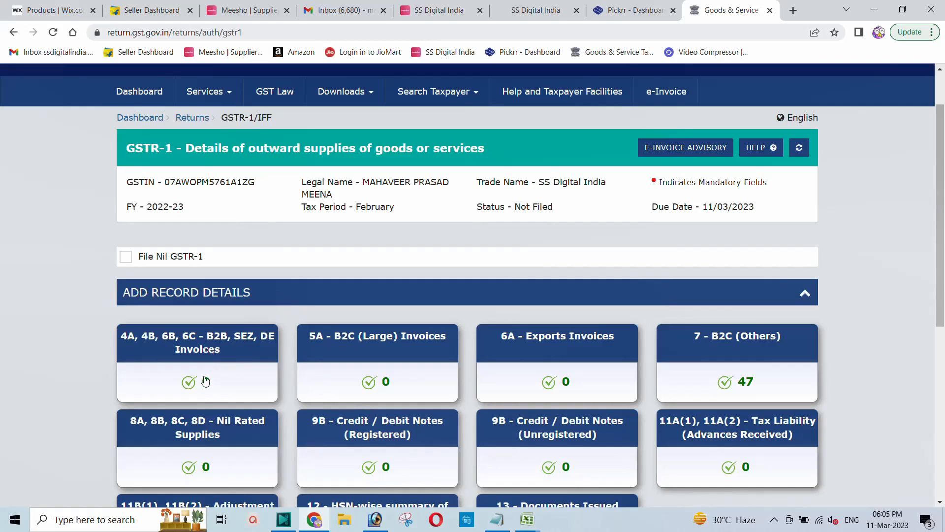
click(210, 341)
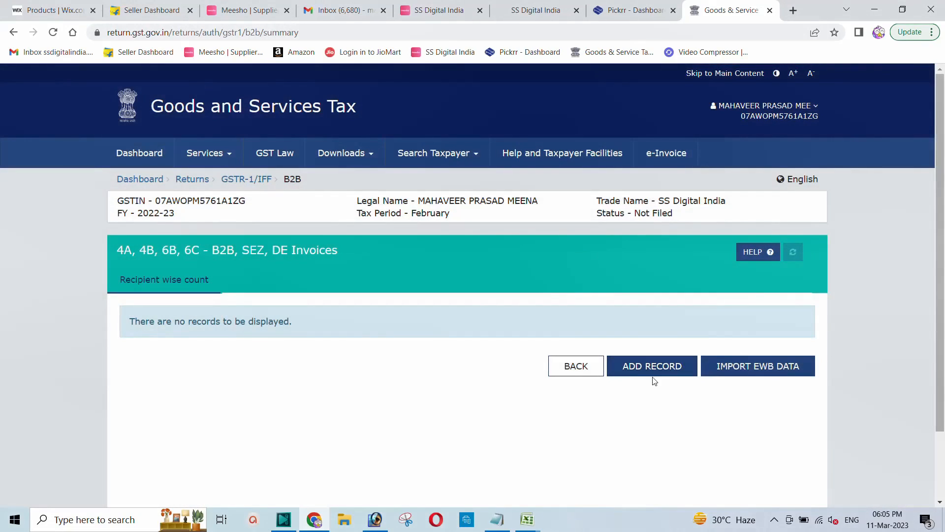
Add a new B2B invoice record and enter the recipient's GSTIN until it validates
click(652, 370)
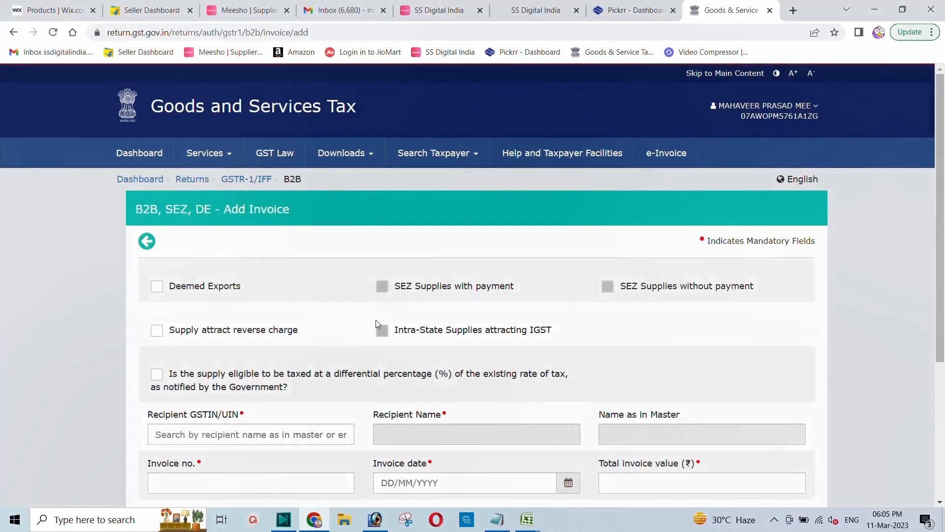
scroll(377, 320, down, 1)
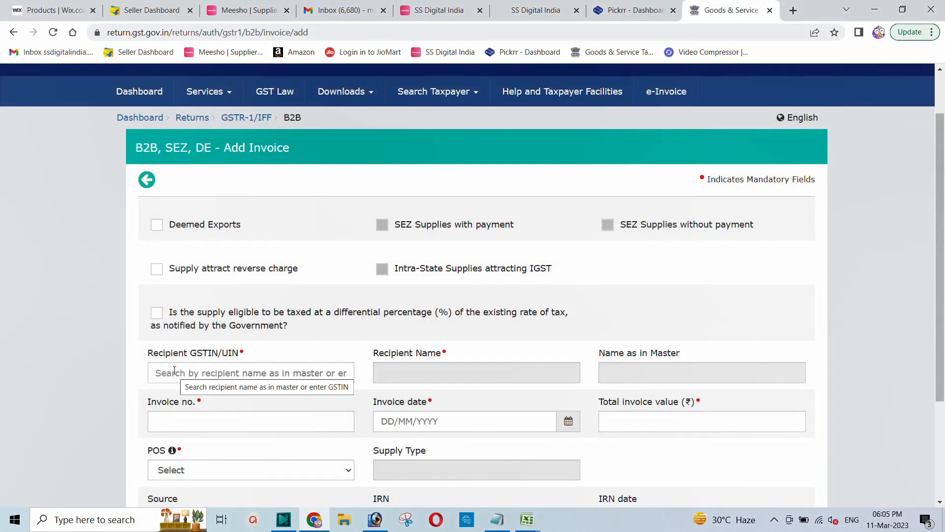
click(174, 372)
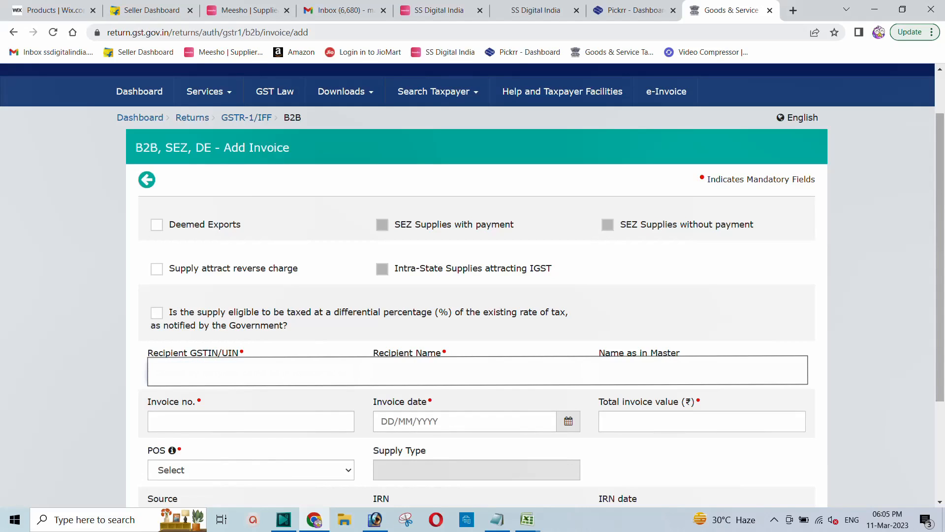
key(ctrl+v)
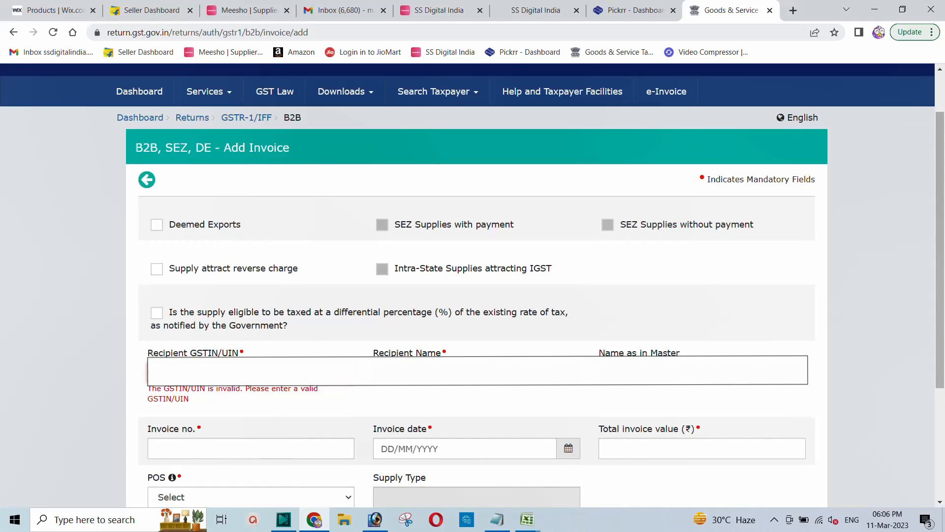
key(BackSpace)
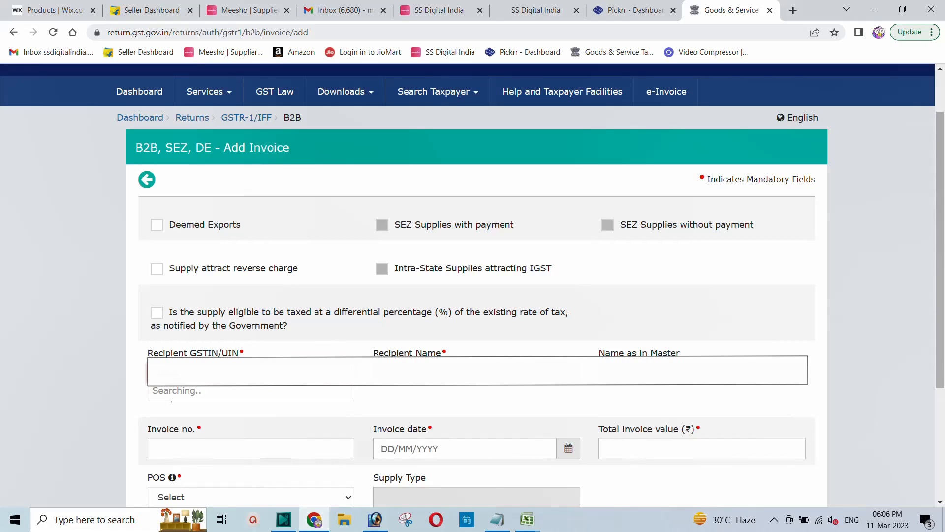
text(A)
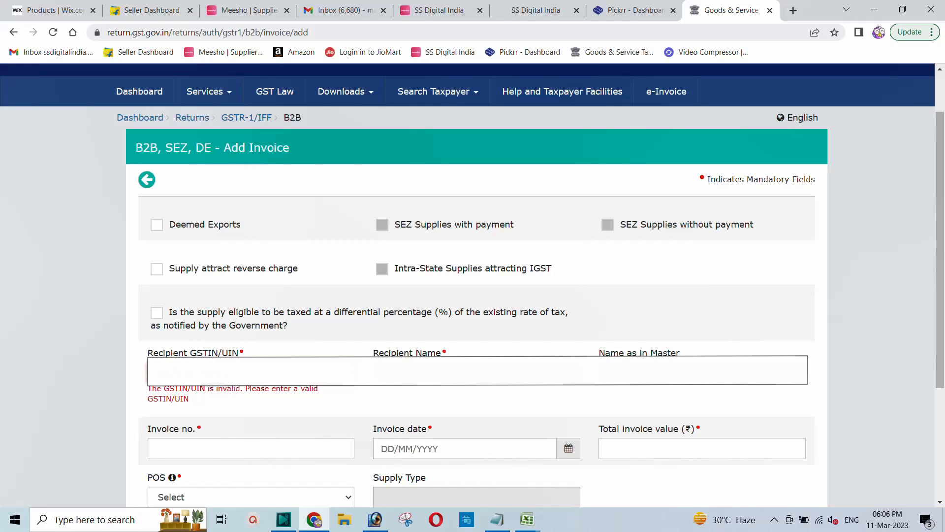
text(?)
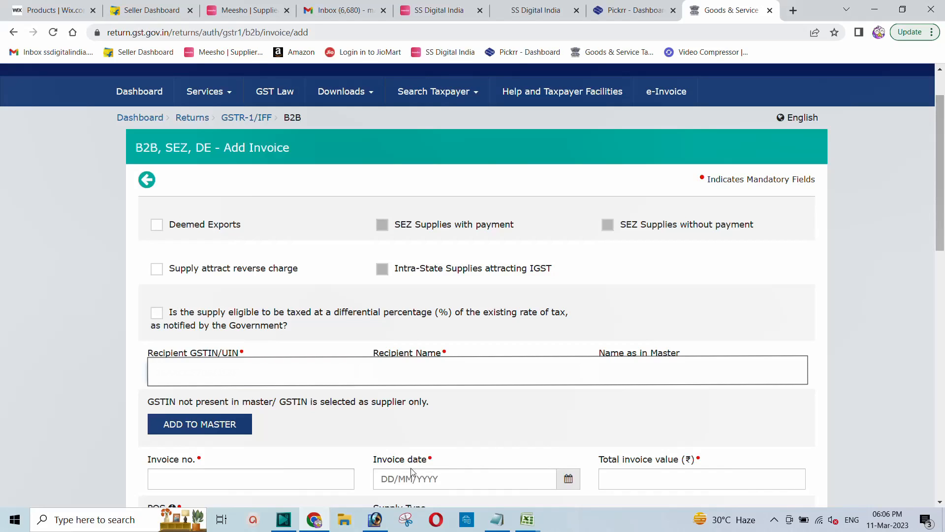
Enter the invoice number, invoice date 28/02/2023 and total invoice value 2600.72
click(180, 477)
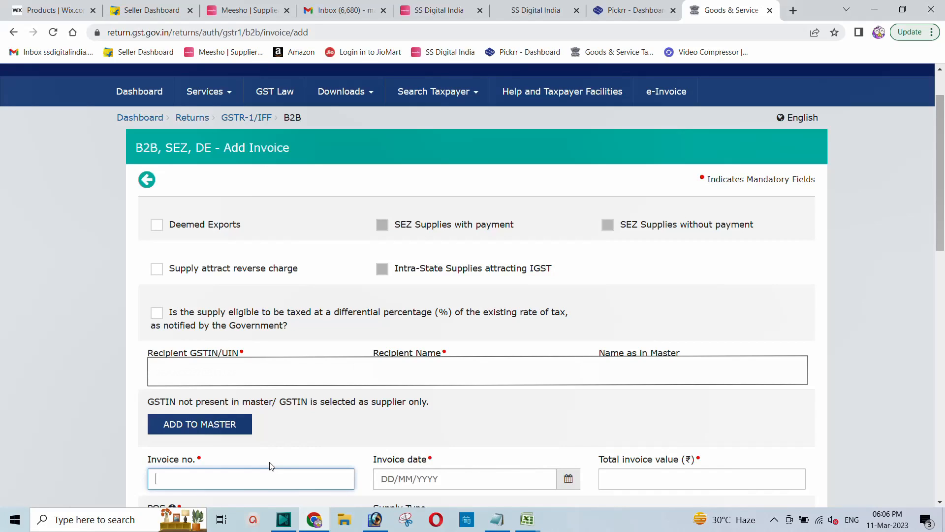
text(SSDLI-)
text(23-24/01)
click(570, 481)
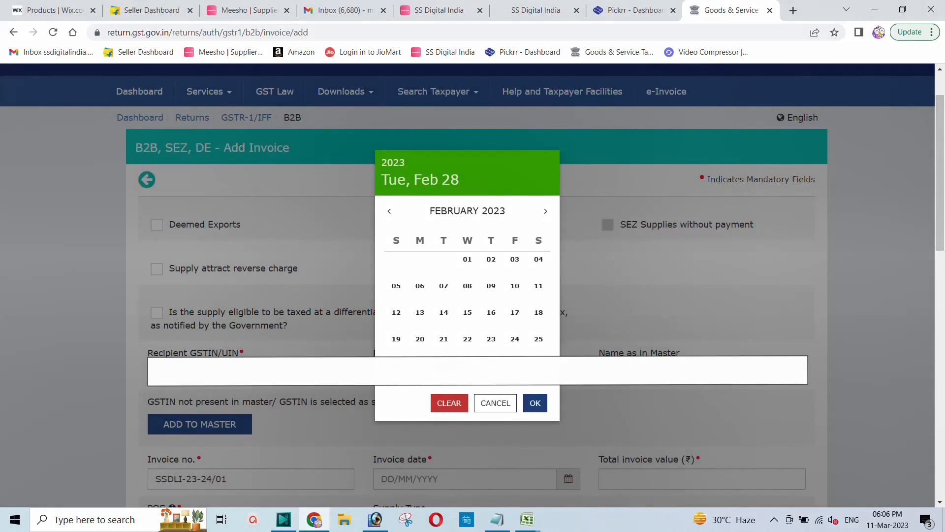
click(535, 403)
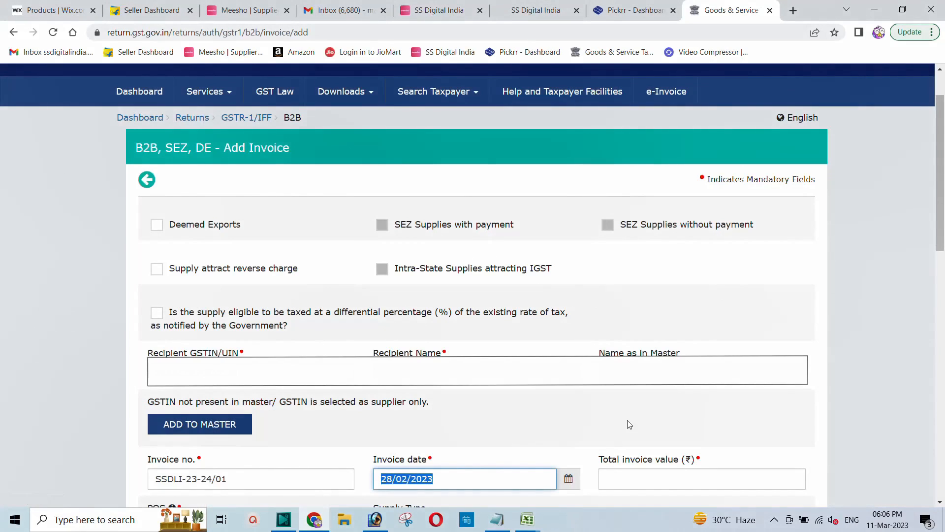
click(626, 480)
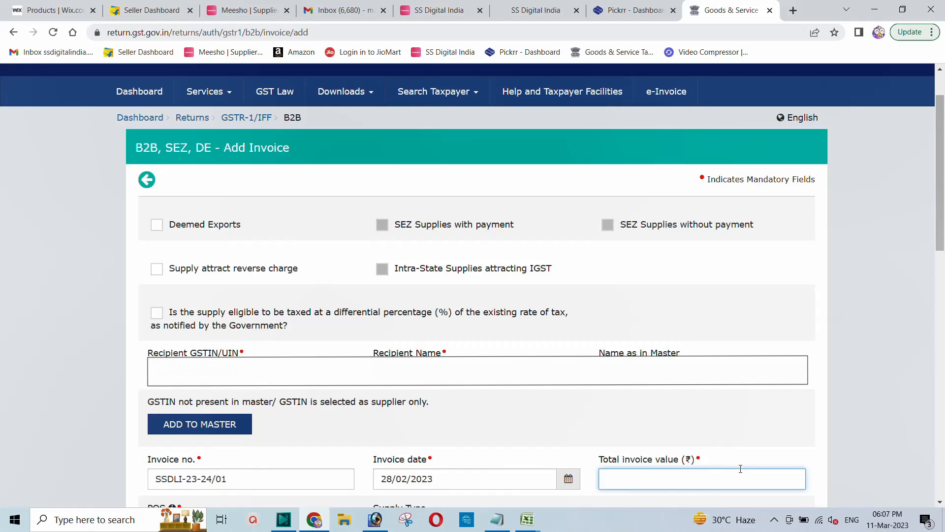
text(2600)
text(.72)
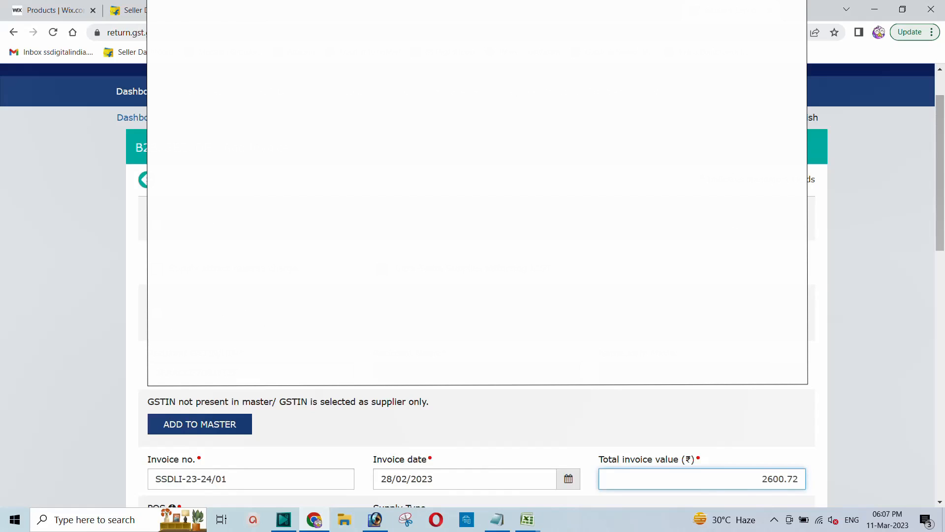
Enter taxable value 2204 in the 18% rate row and save the B2B invoice
scroll(473, 296, down, 10)
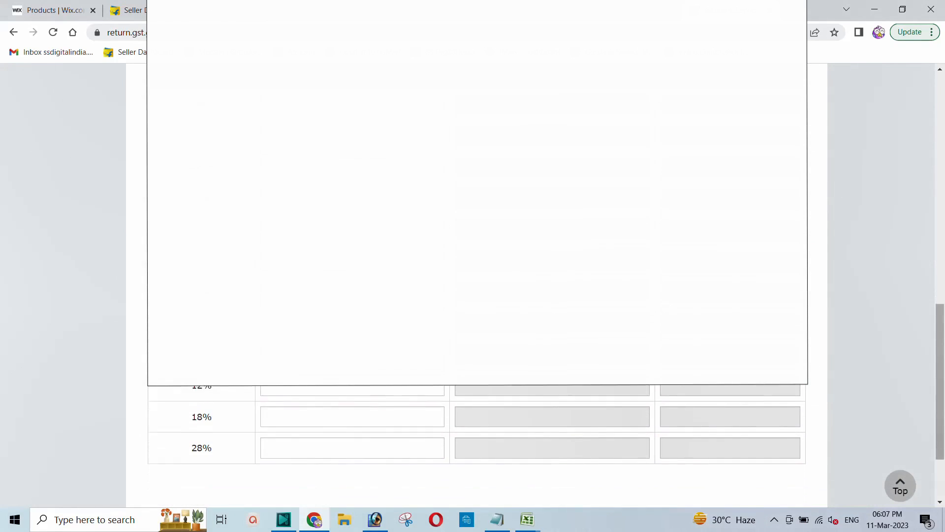
scroll(346, 293, up, 1)
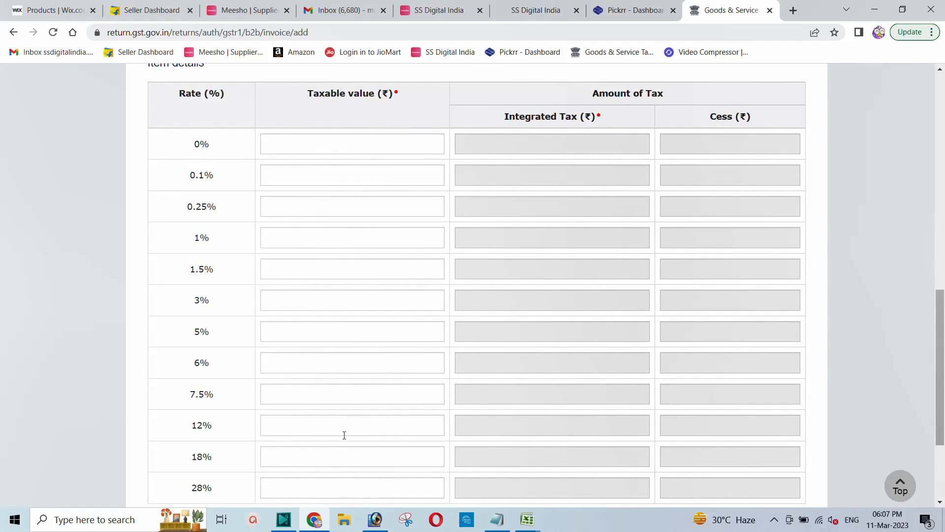
click(285, 456)
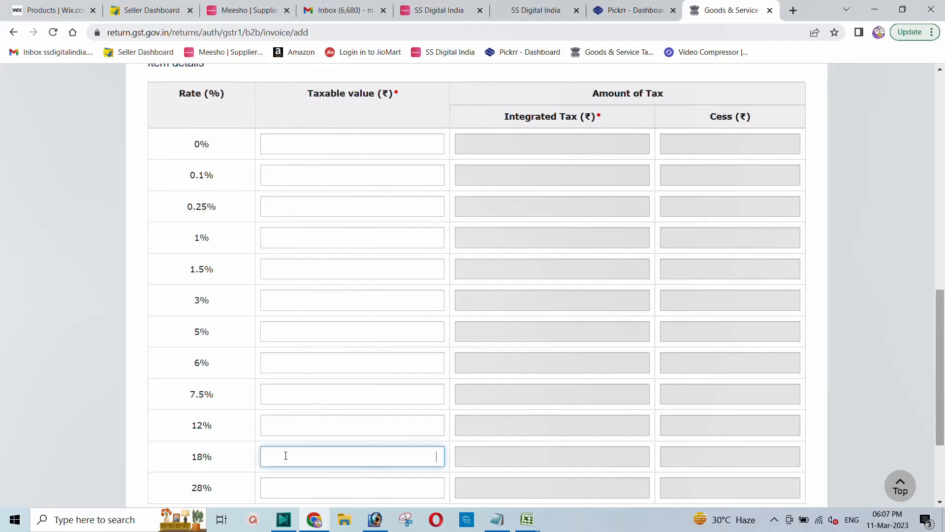
text(220)
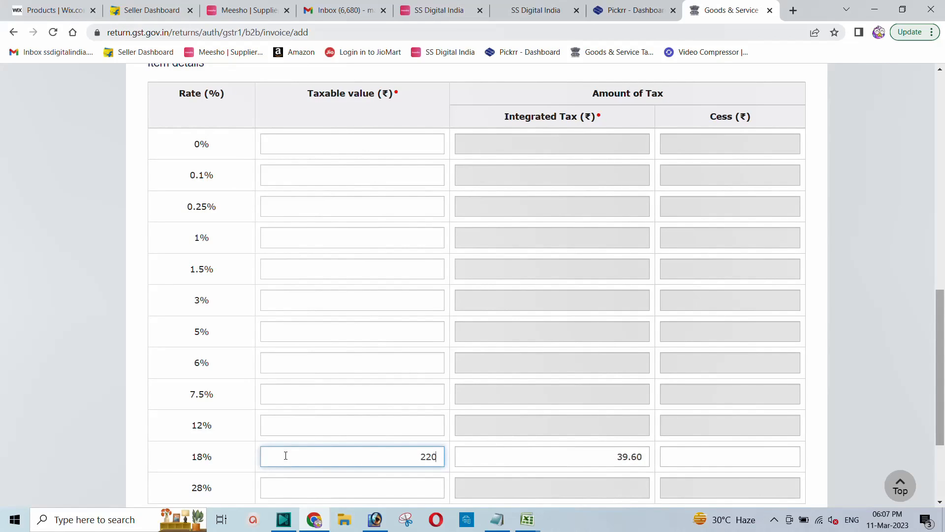
text(4)
scroll(577, 413, down, 3)
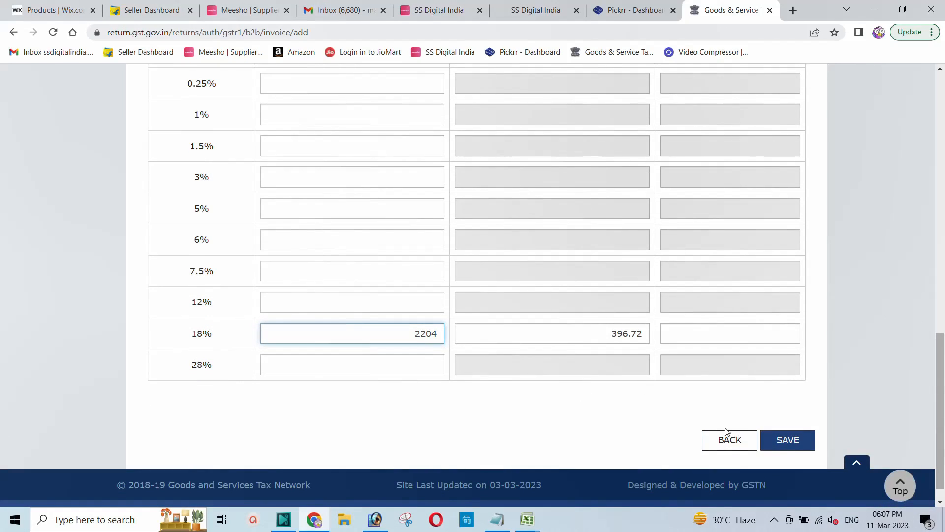
click(787, 443)
click(787, 443)
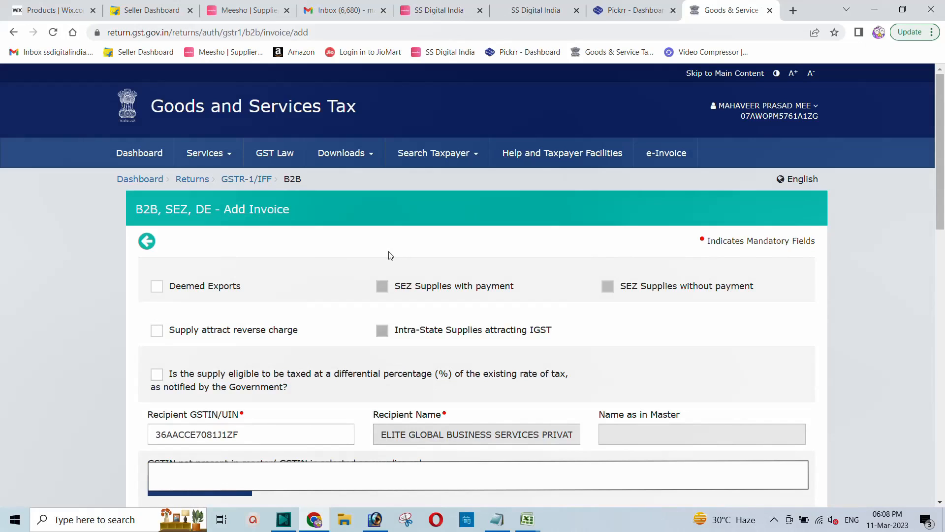
Go back through the dashboard to File Returns, search February and reopen GSTR-1 online
click(138, 180)
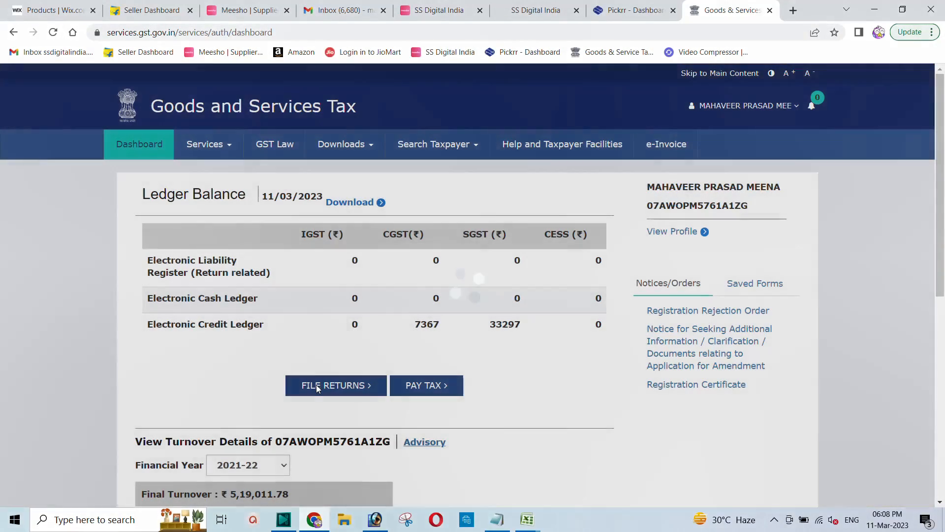
click(316, 385)
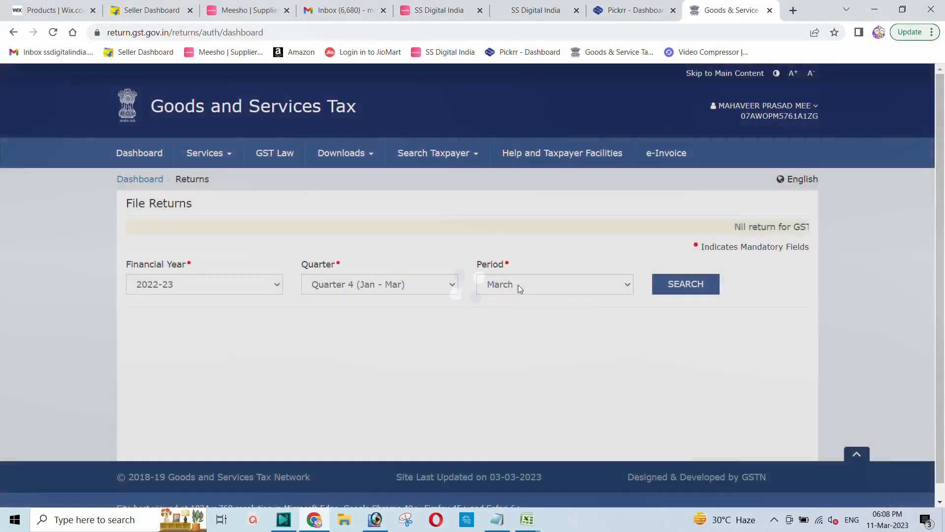
click(518, 286)
click(519, 311)
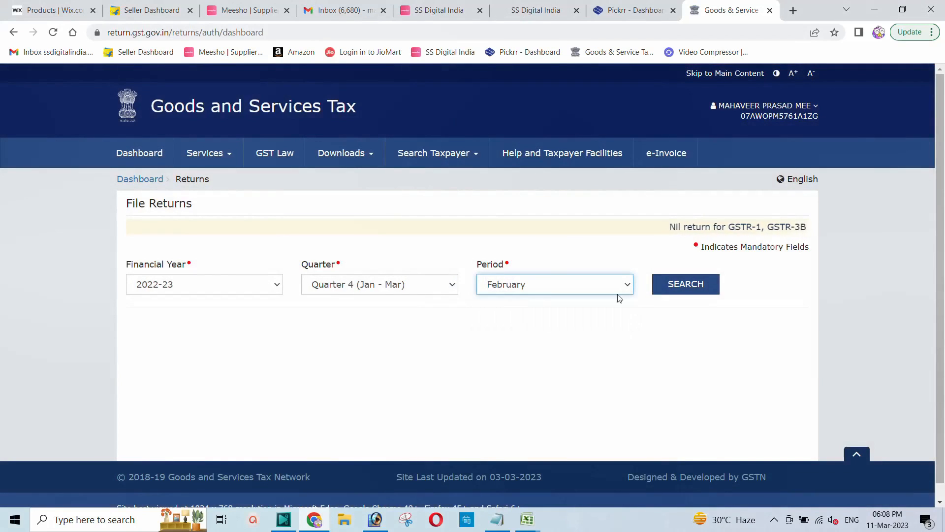
click(681, 293)
scroll(468, 317, down, 1)
scroll(468, 313, down, 1)
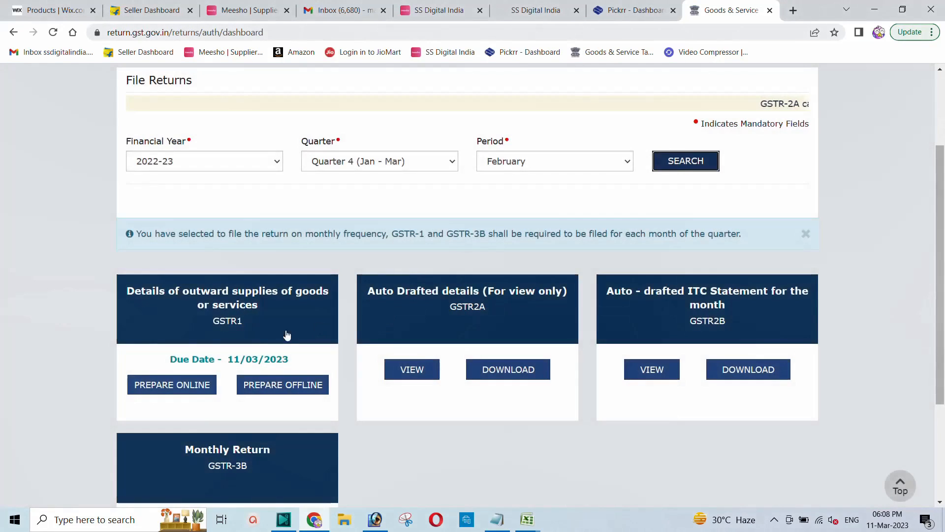
click(167, 386)
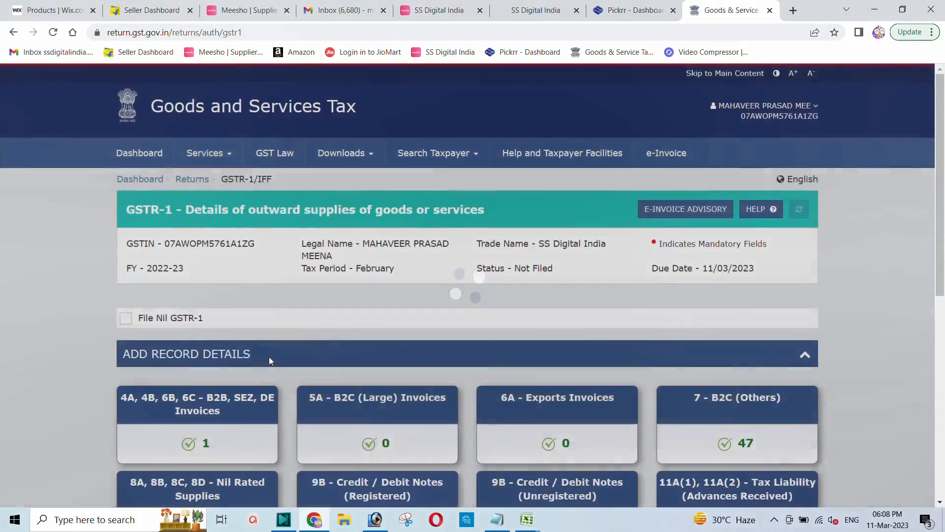
scroll(269, 356, down, 3)
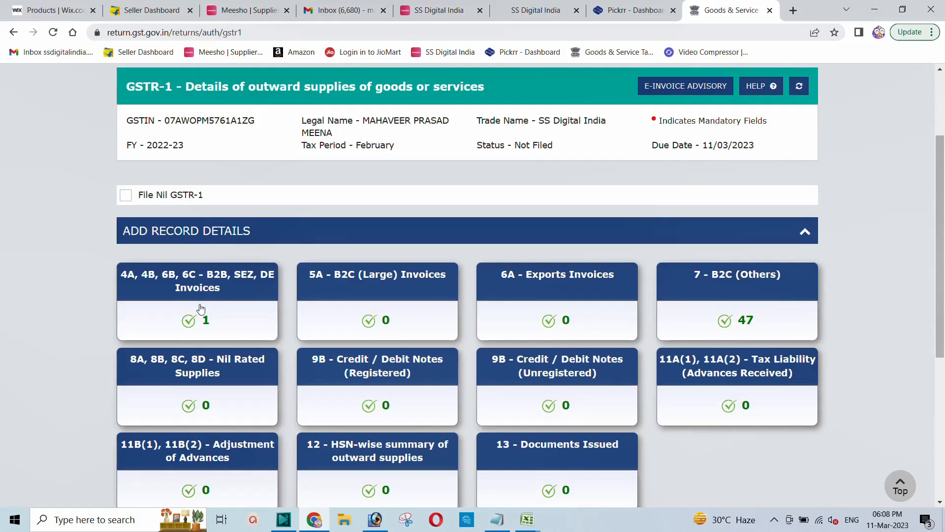
scroll(382, 320, down, 5)
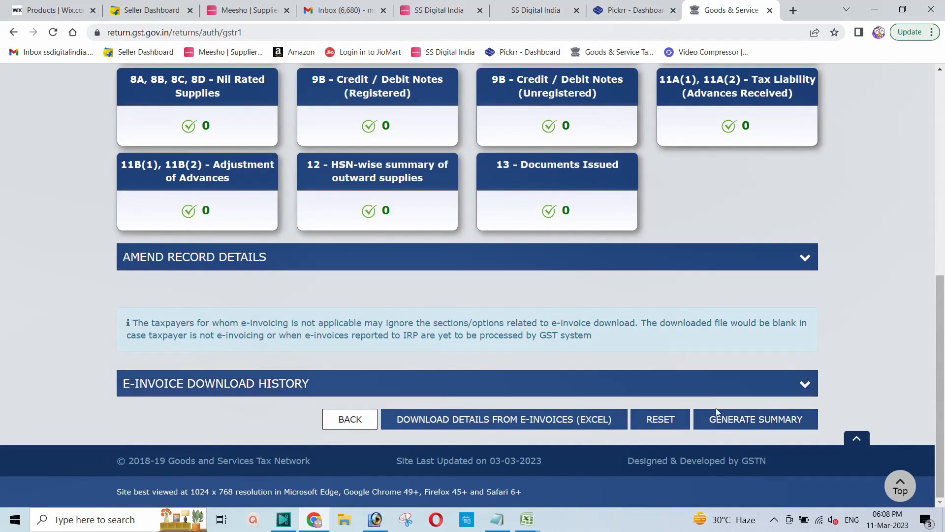
Generate the GSTR-1 summary and refresh the page until the status reads Ready to File
click(742, 418)
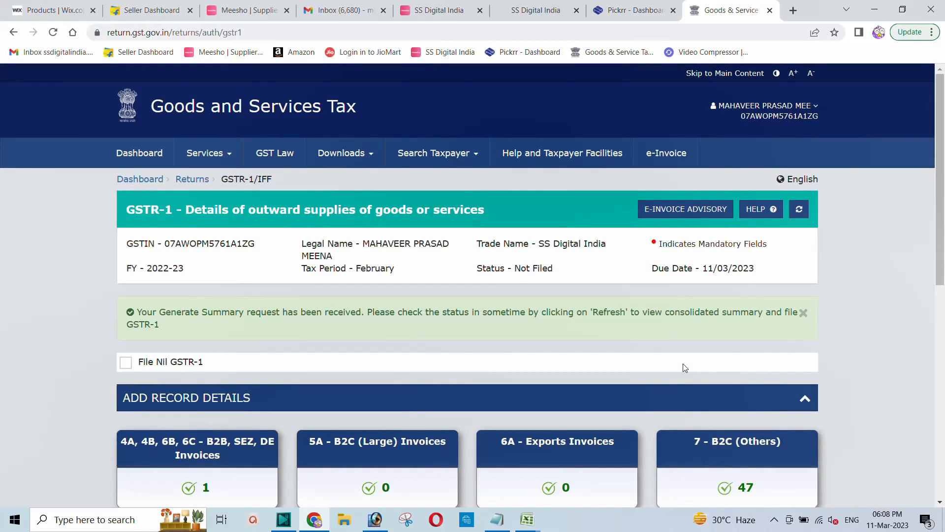
scroll(705, 330, down, 9)
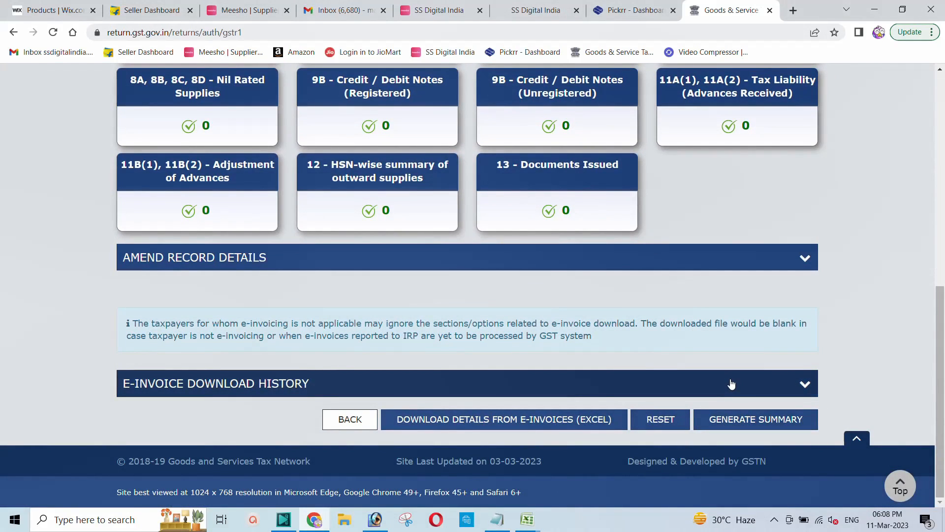
scroll(788, 354, up, 10)
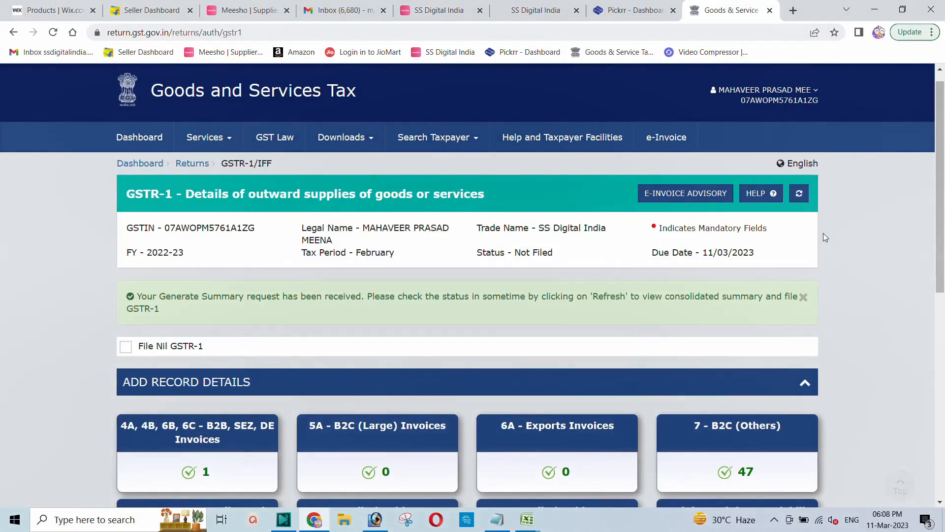
click(798, 193)
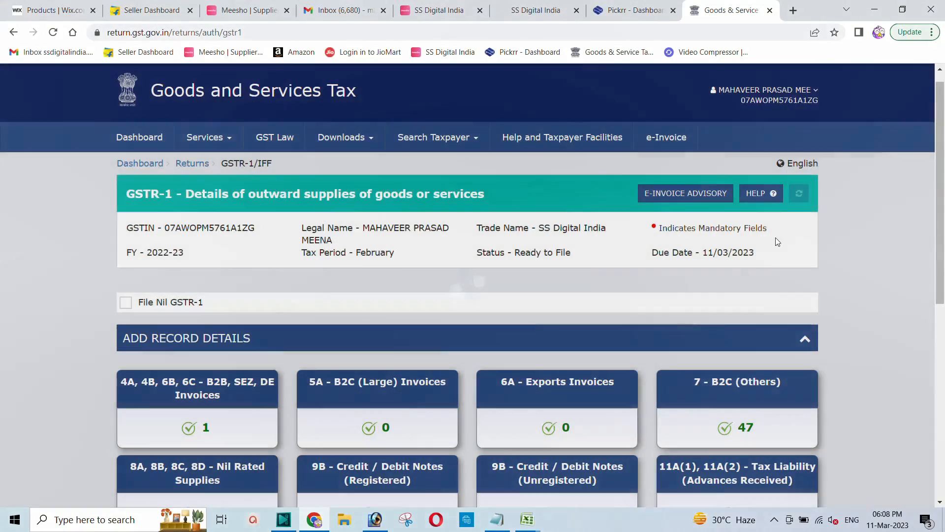
scroll(612, 258, down, 5)
scroll(612, 258, down, 3)
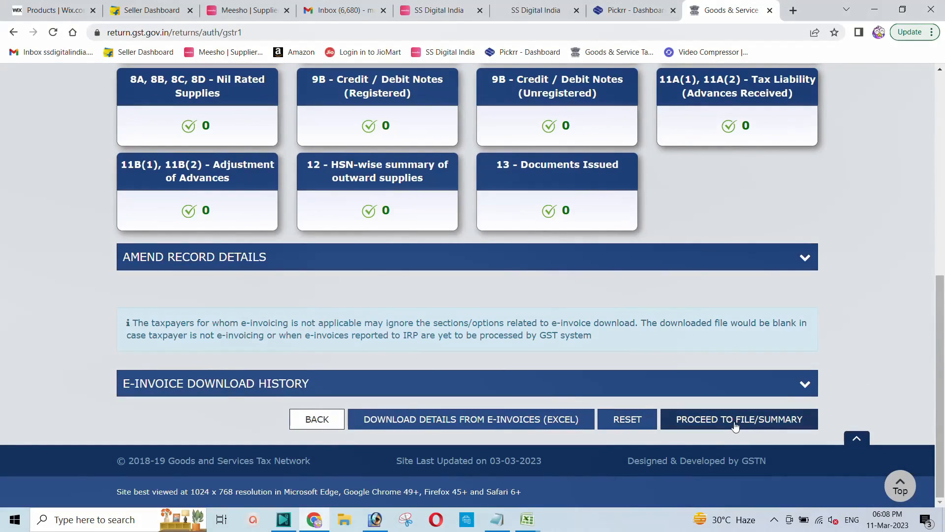
Proceed to the GSTR-1 filing summary and download it as a PDF
click(717, 424)
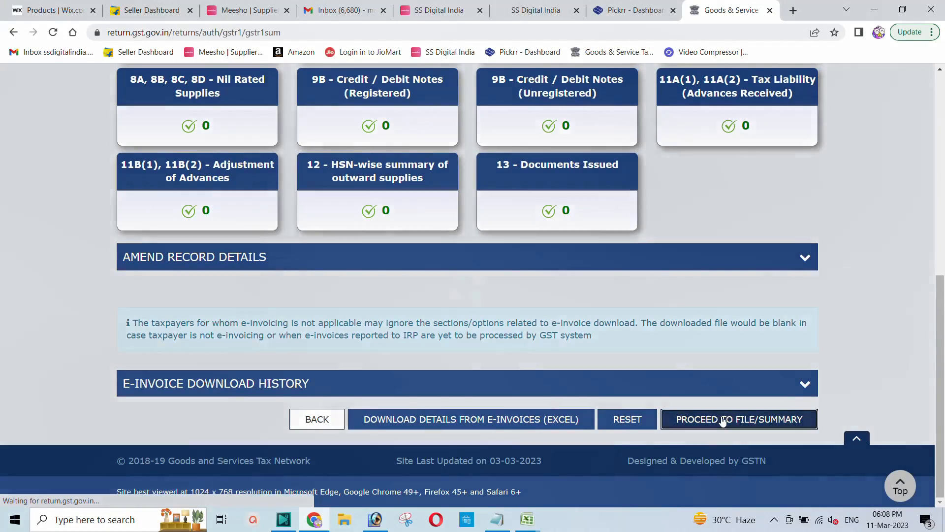
scroll(492, 340, down, 2)
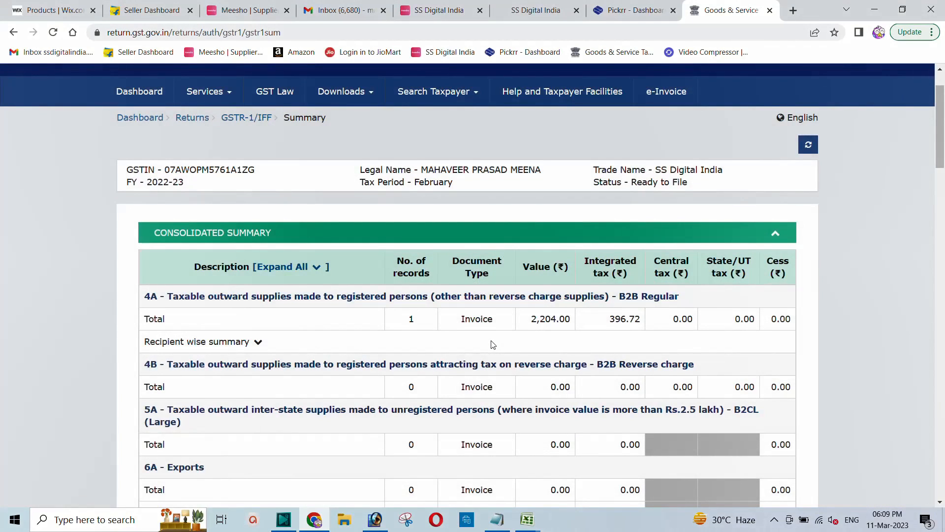
scroll(493, 344, down, 8)
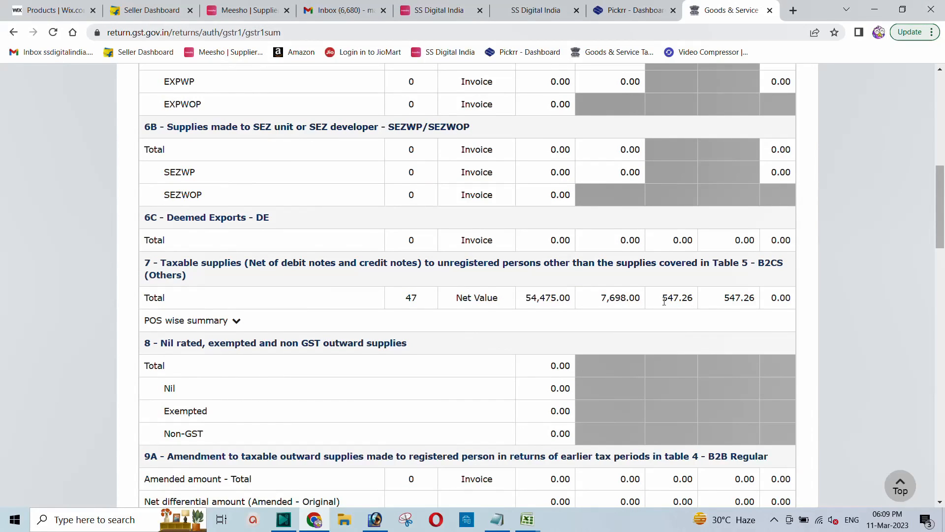
scroll(664, 301, down, 10)
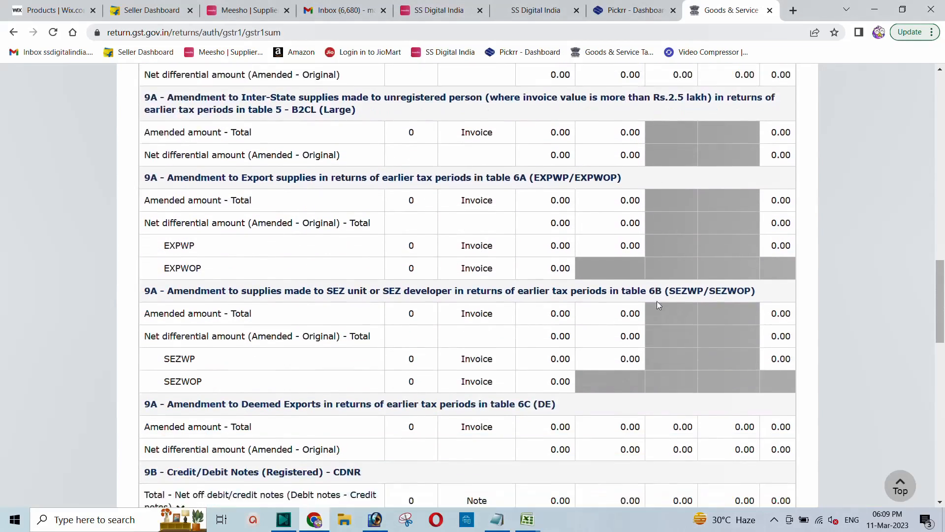
scroll(657, 305, down, 15)
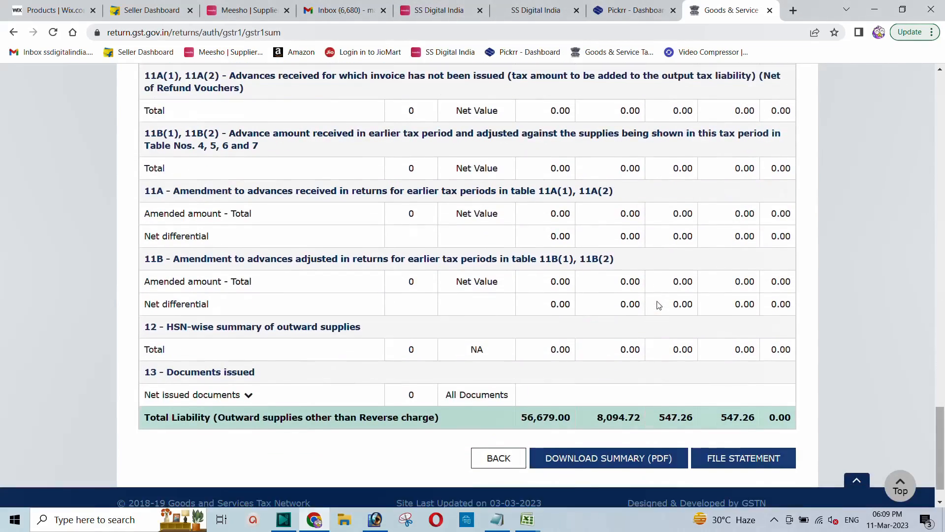
scroll(657, 305, down, 2)
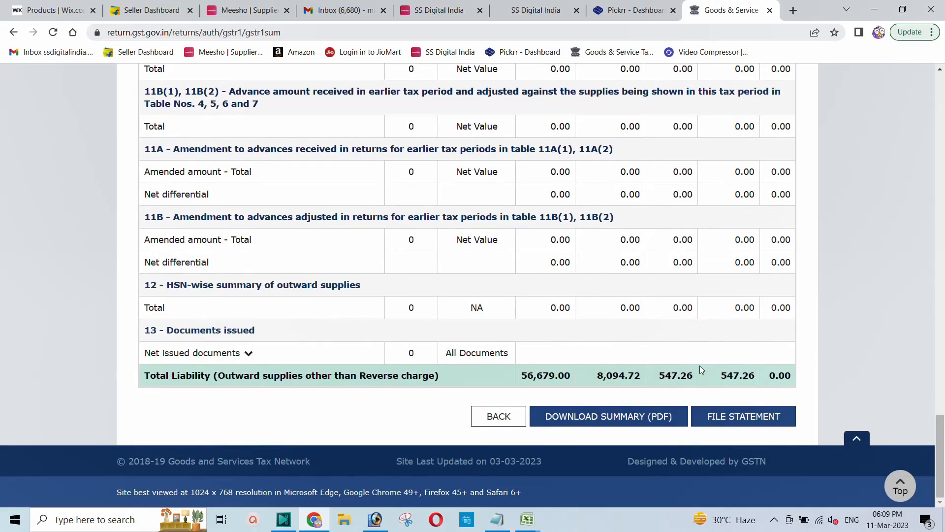
click(601, 419)
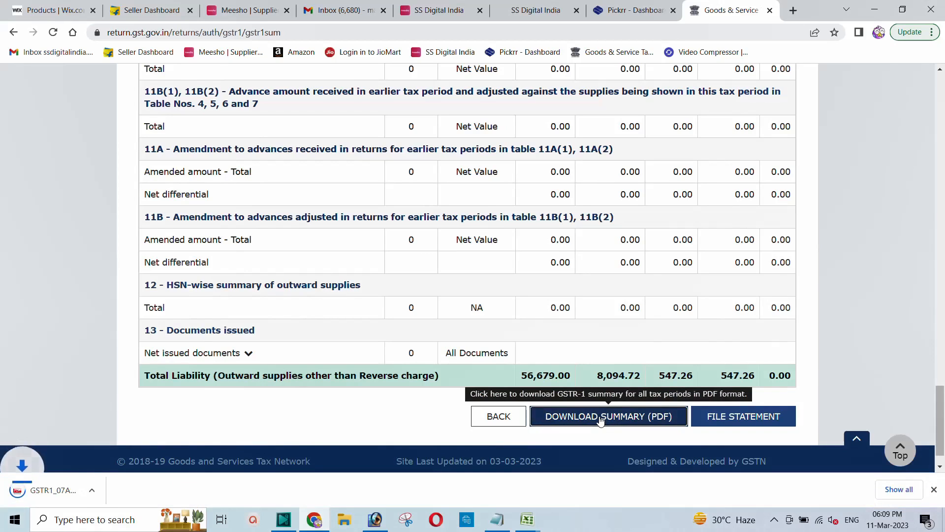
Open the downloaded GSTR-1 summary PDF and scroll through its four pages
click(52, 490)
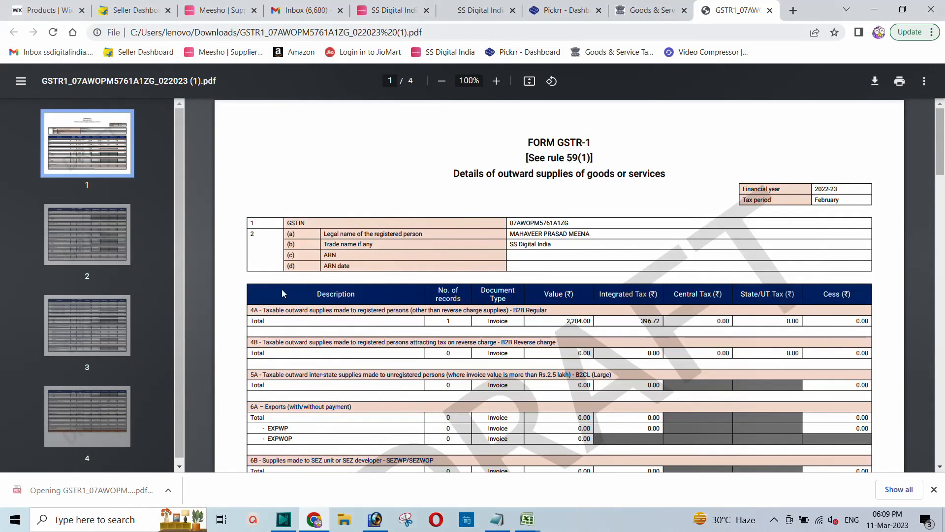
scroll(434, 294, down, 20)
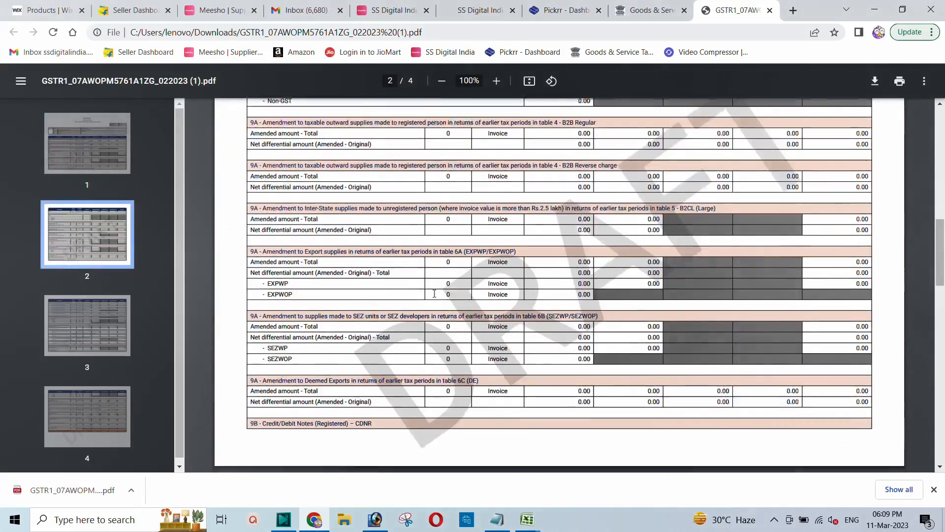
scroll(434, 294, down, 15)
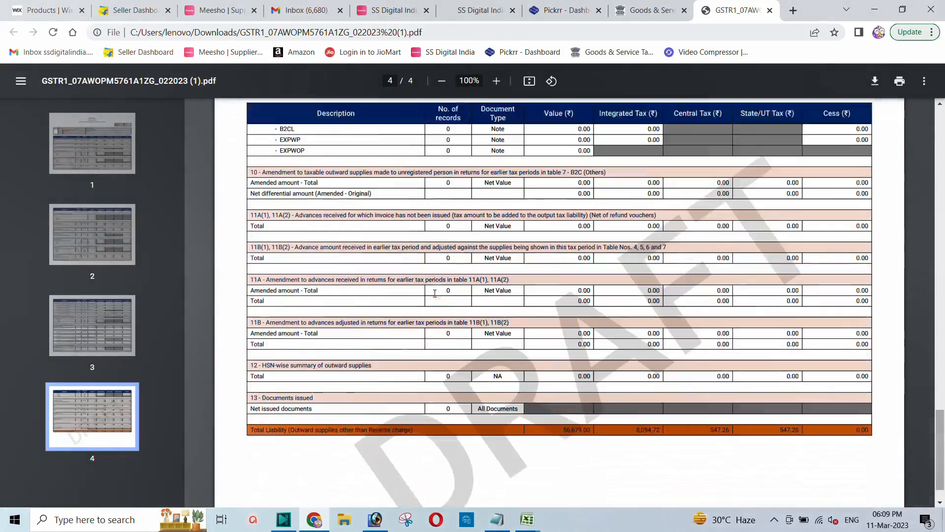
scroll(435, 293, up, 20)
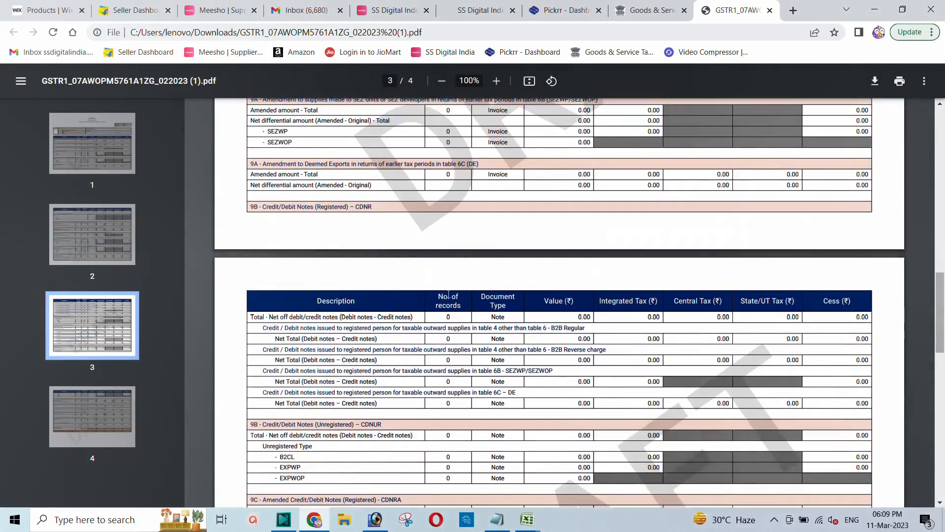
scroll(451, 294, up, 10)
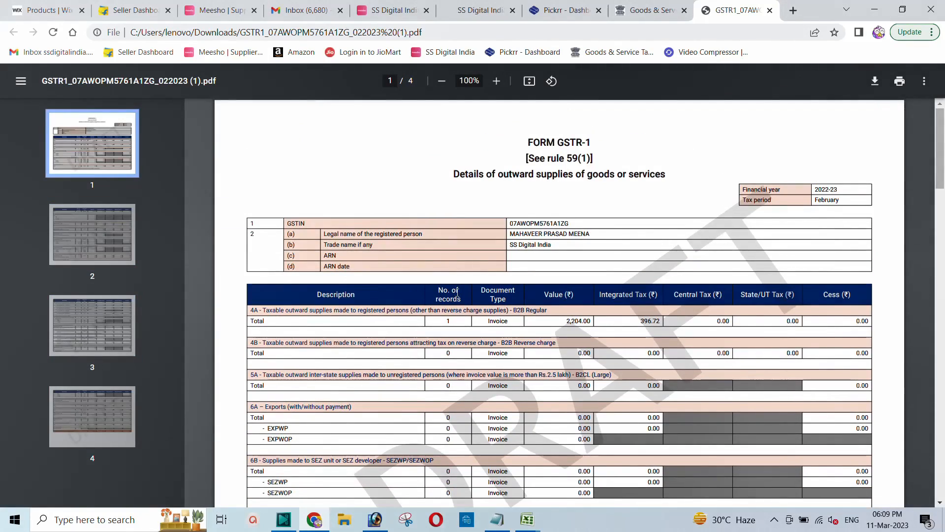
scroll(457, 292, down, 3)
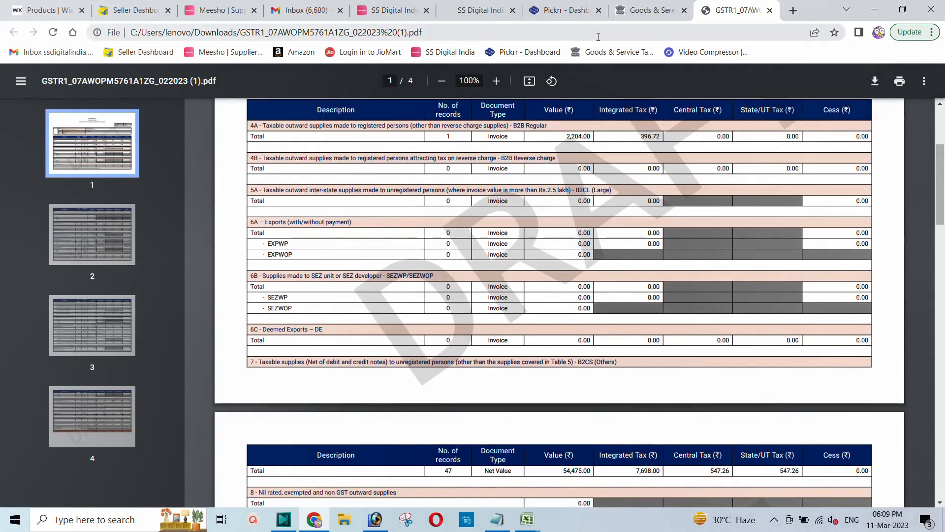
Close the PDF, start the GSTR-1 filing, affirm the declaration and select the authorised signatory
click(769, 11)
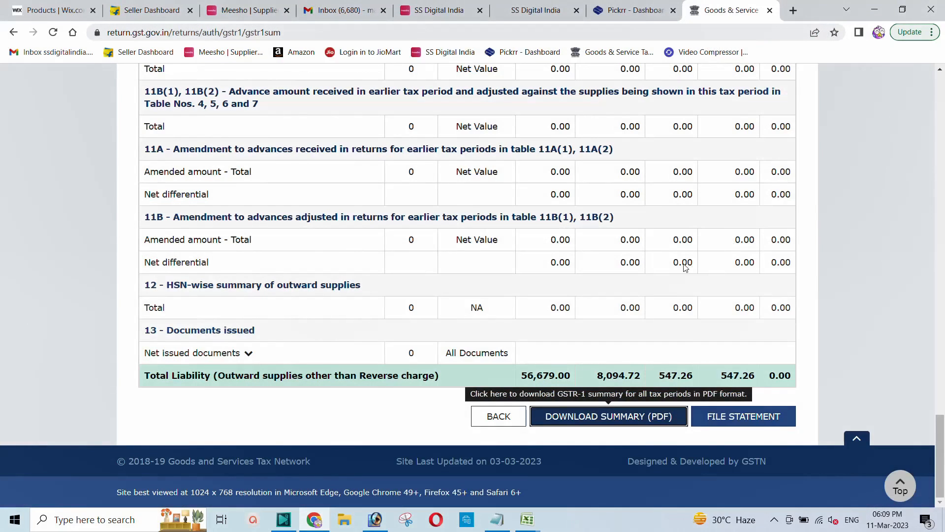
click(737, 417)
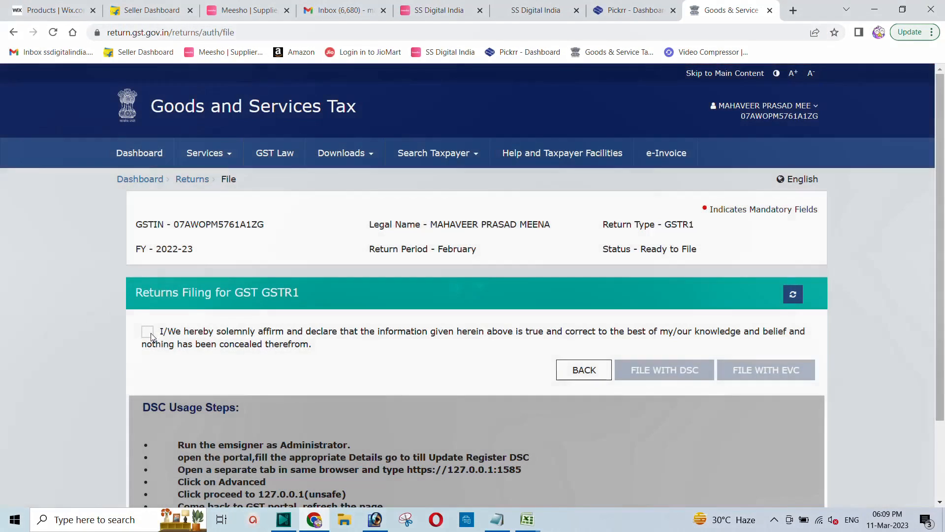
click(149, 333)
click(188, 379)
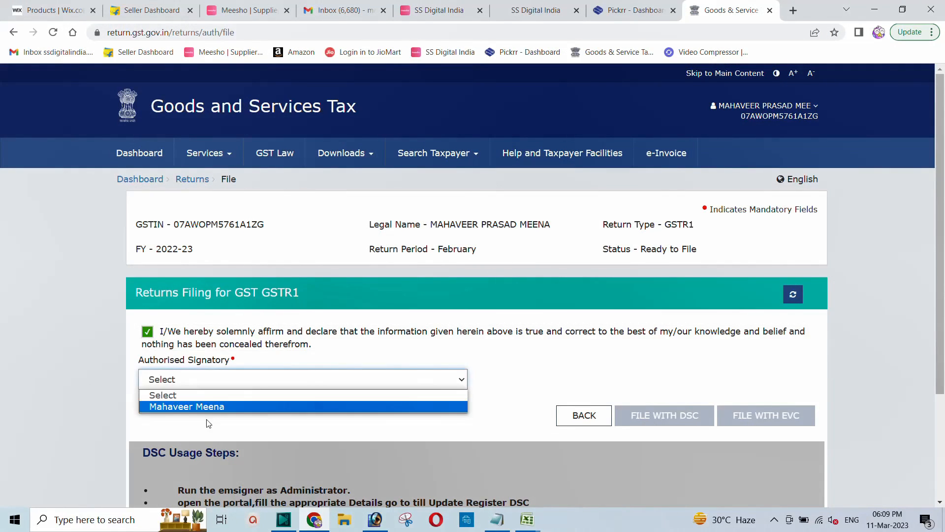
click(194, 406)
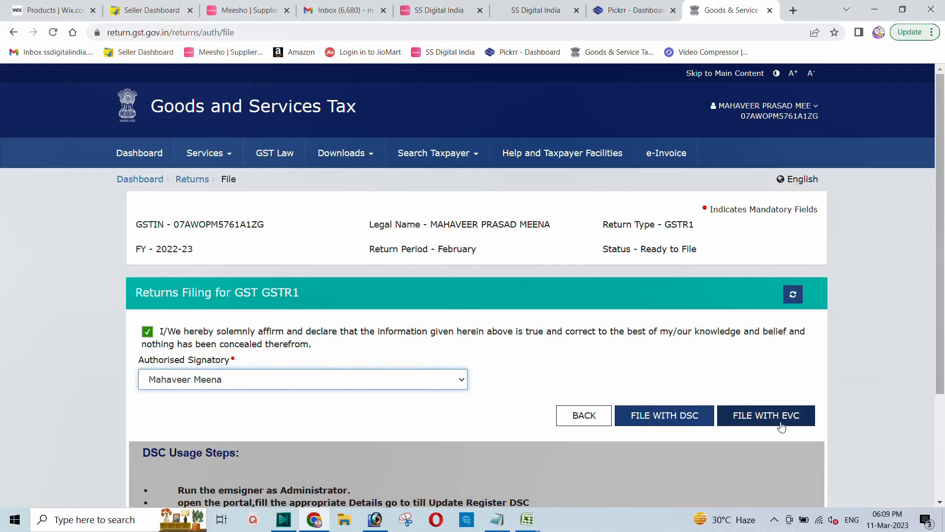
File the February GSTR-1 with EVC by verifying the OTP, then decline Chrome's password save
click(765, 417)
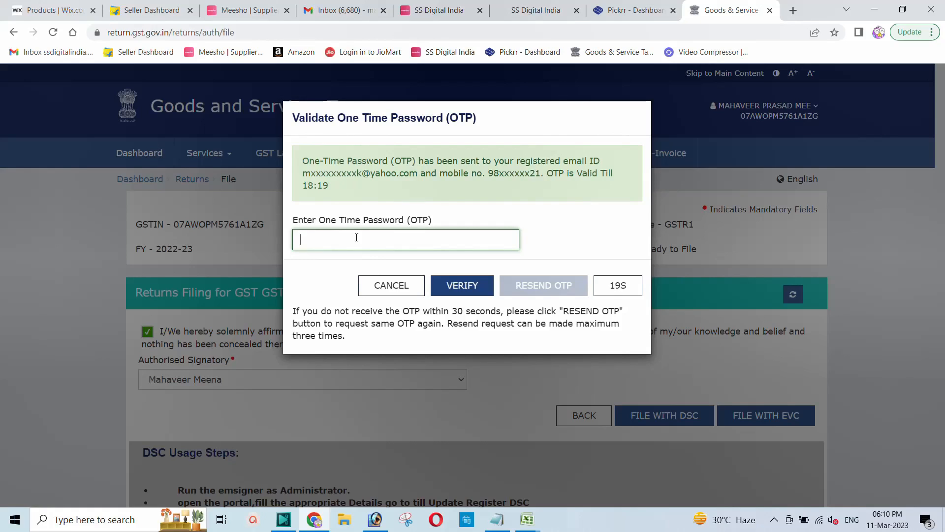
text(1)
click(454, 286)
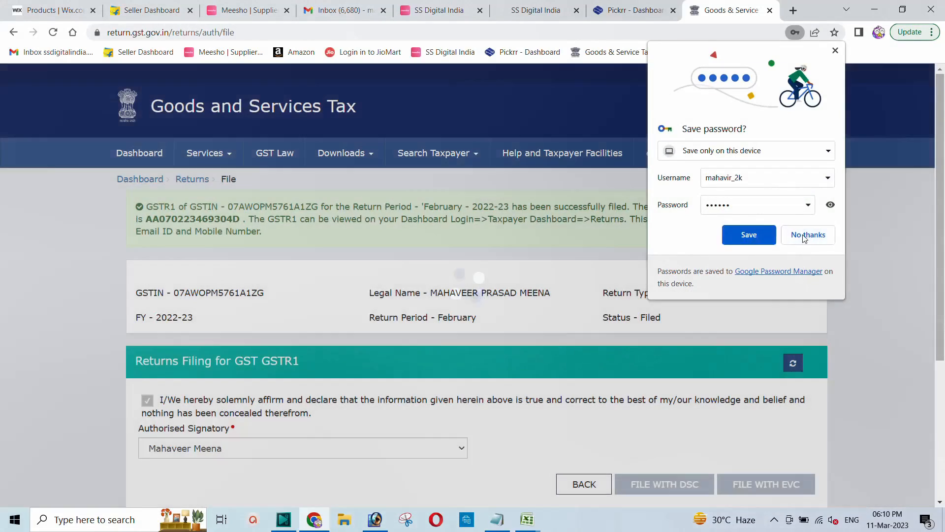
click(802, 236)
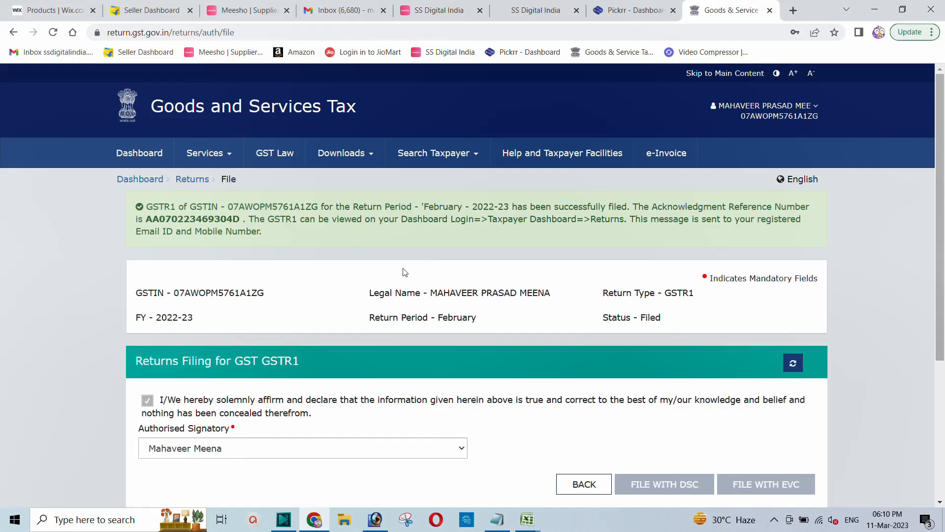
Search the February 2022-23 returns from the dashboard and confirm GSTR-1 shows Filed
click(132, 180)
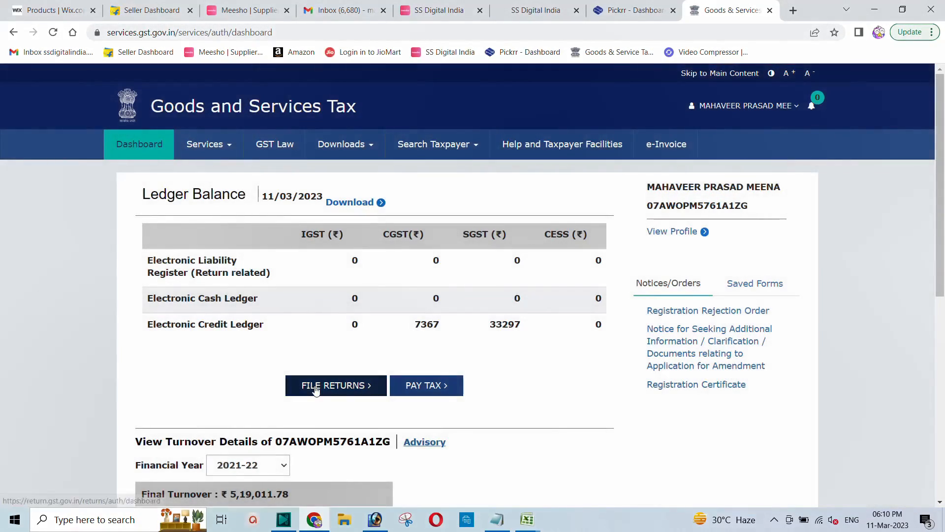
click(316, 387)
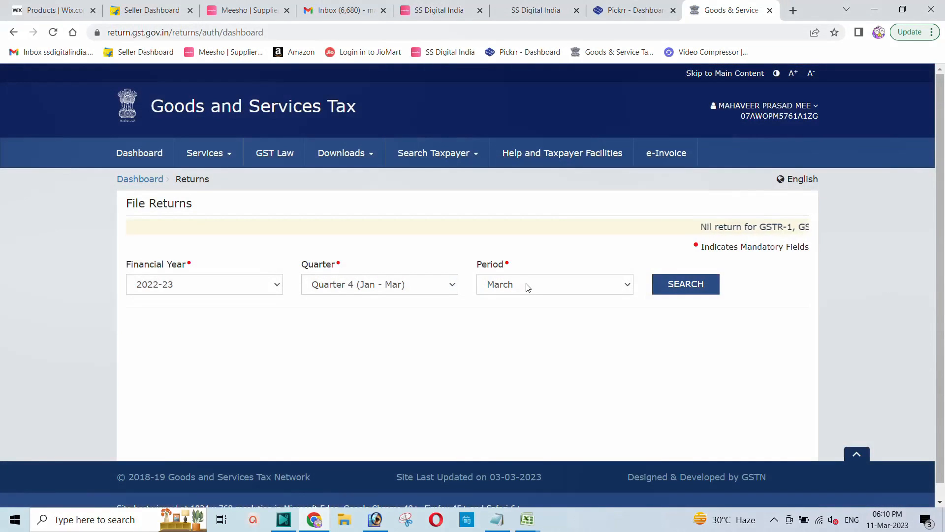
click(527, 286)
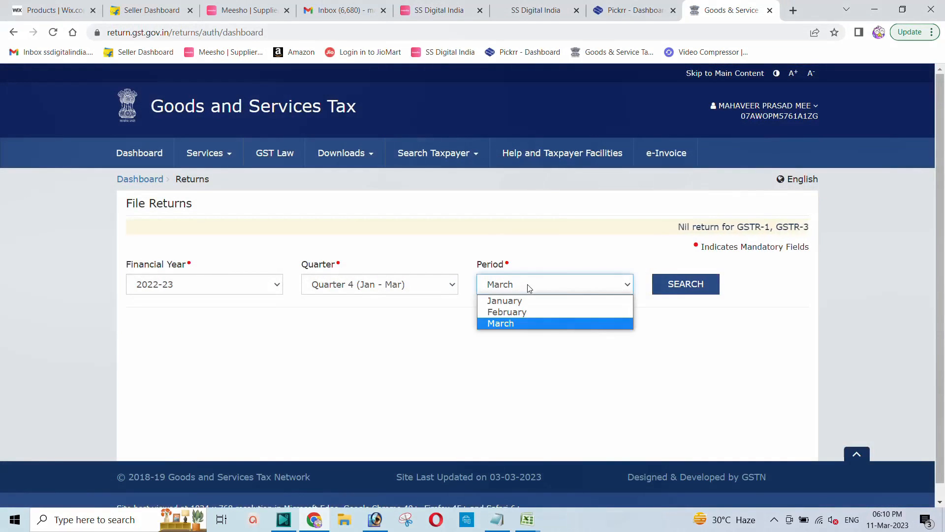
click(522, 311)
click(684, 288)
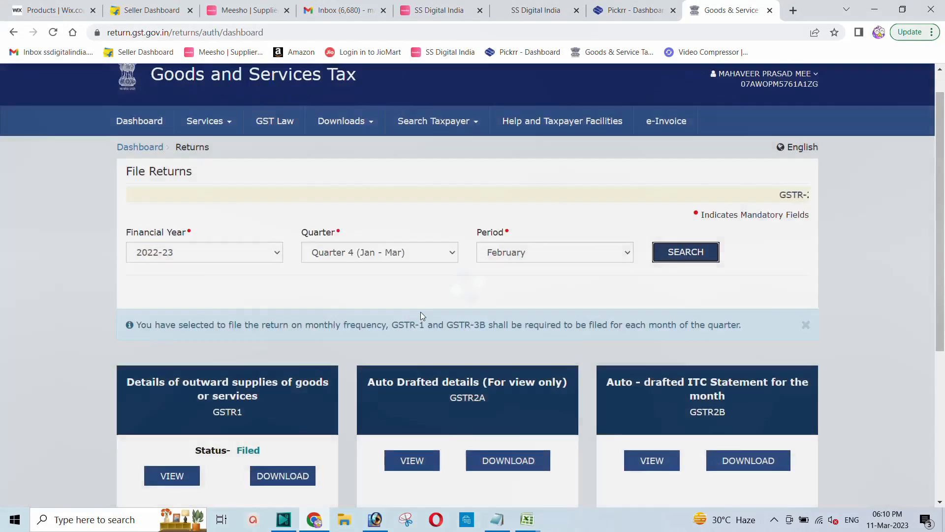
scroll(420, 312, down, 4)
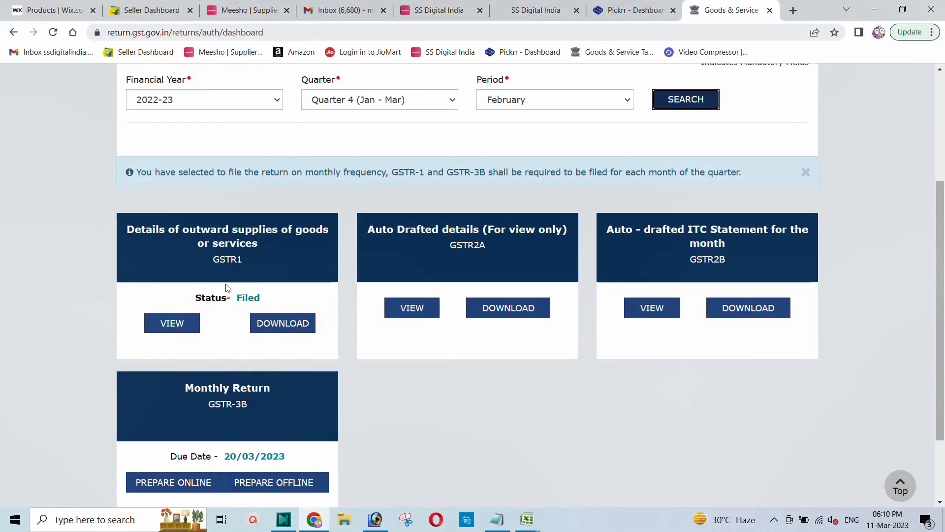
scroll(225, 281, up, 4)
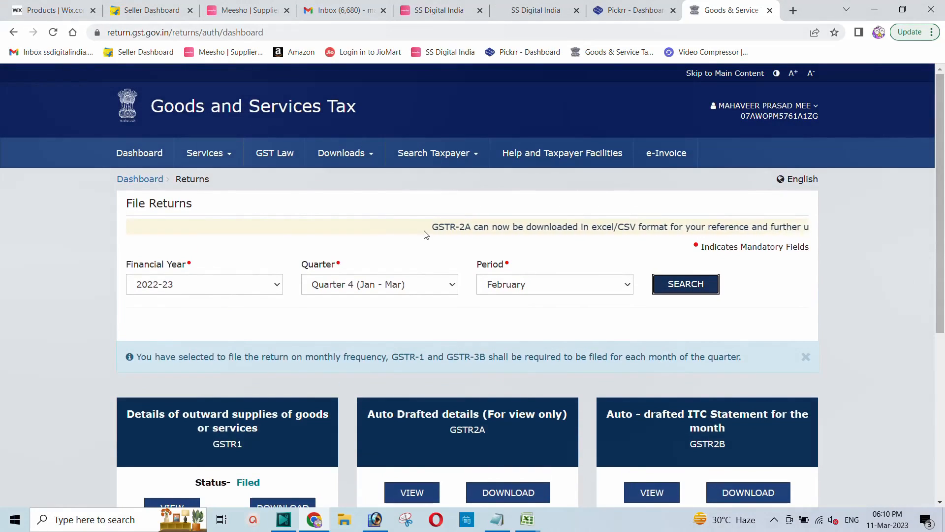